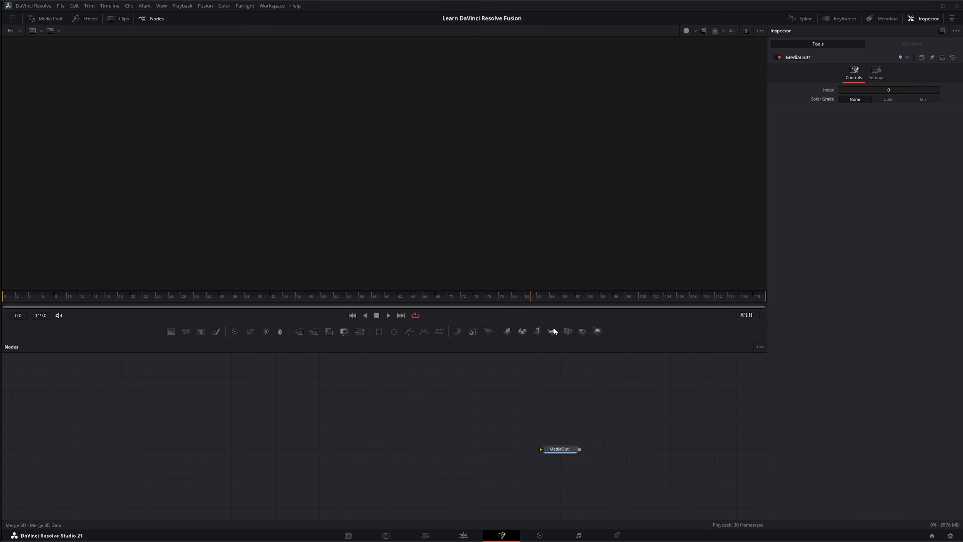
Add a Merge3D1 node to the node graph and load its empty 3D scene in the viewer.
left_click_drag(552, 331, 313, 427)
left_click_drag(268, 400, 370, 466)
left_click_drag(319, 435, 334, 268)
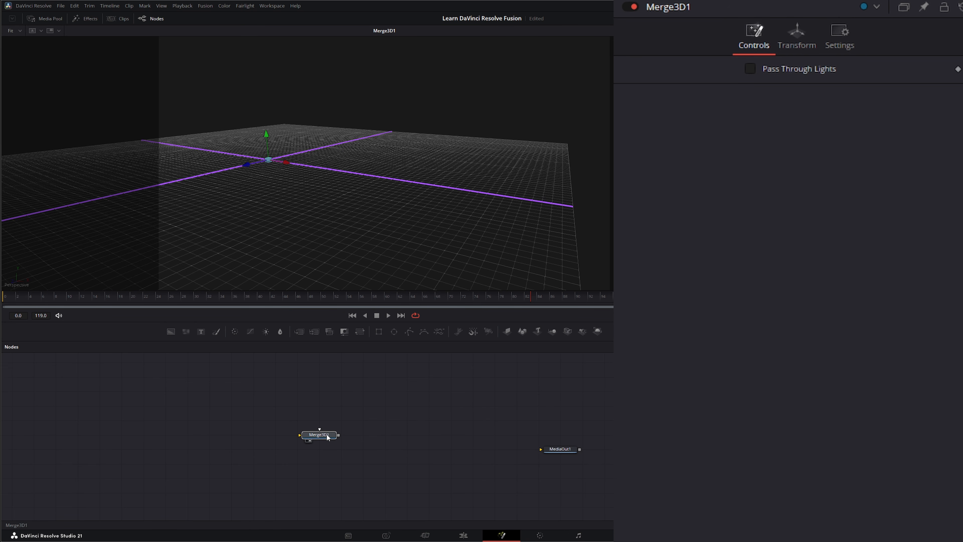
left_click_drag(327, 434, 253, 435)
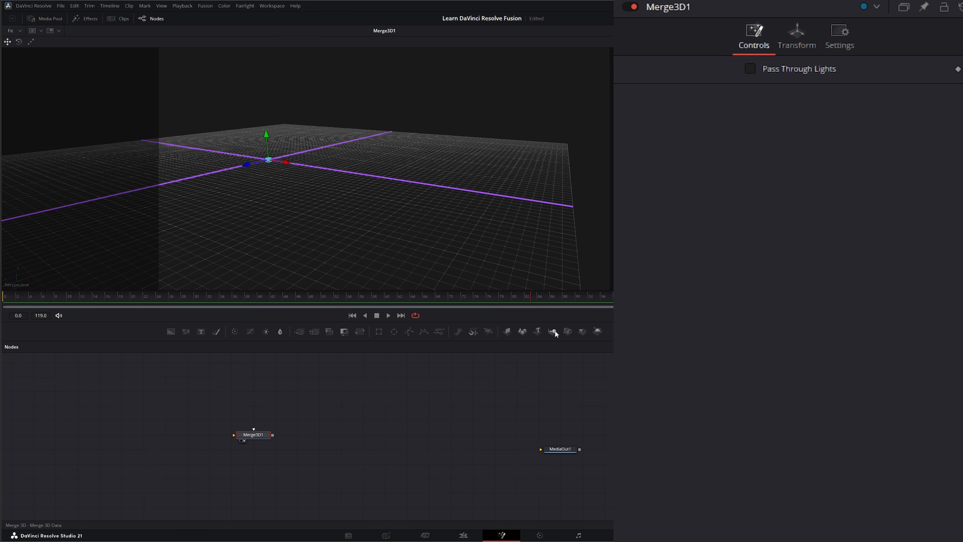
left_click_drag(553, 331, 366, 435)
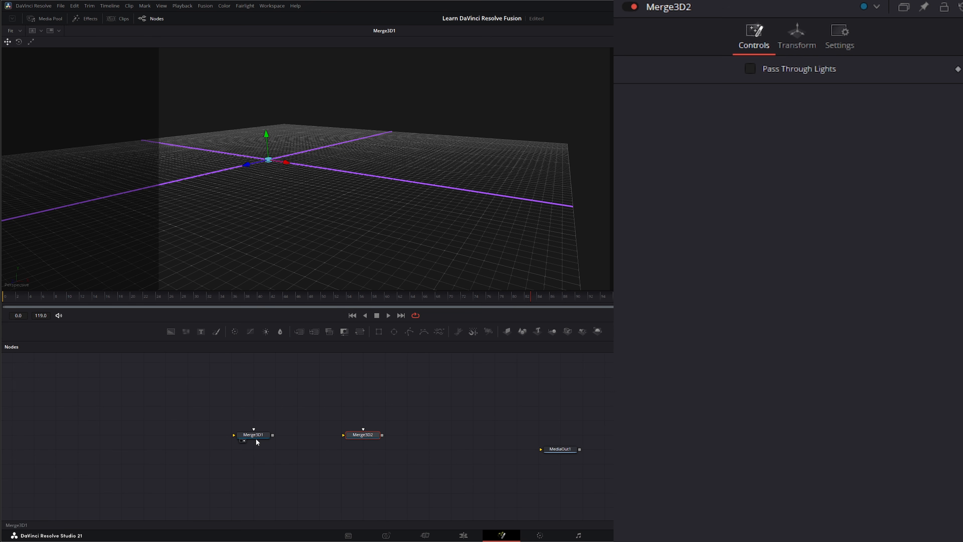
left_click_drag(319, 405, 408, 479)
key("Delete")
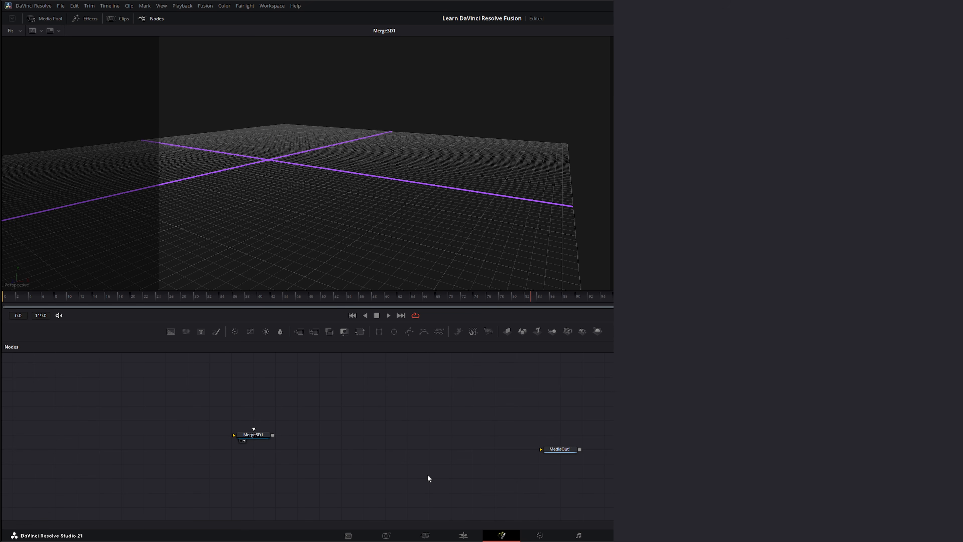
left_click_drag(283, 433, 305, 434)
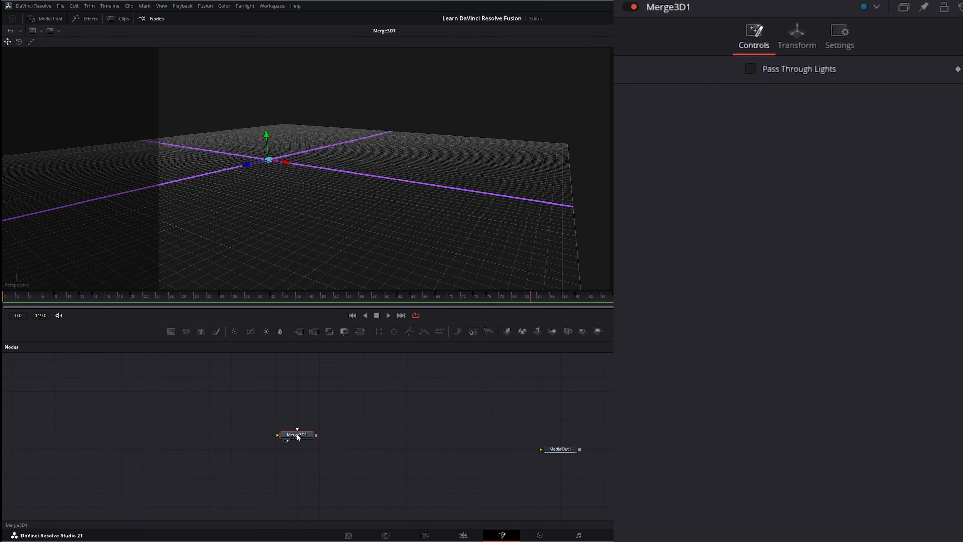
left_click_drag(239, 402, 344, 457)
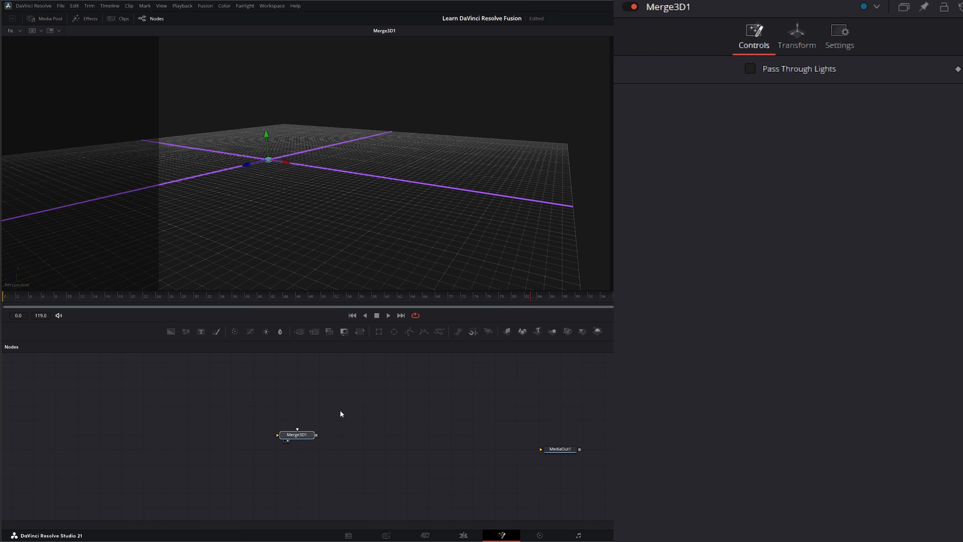
Add a Shape3D1 node linked into Merge3D1, set its shape to Sphere, and save the project.
left_click_drag(522, 331, 298, 431)
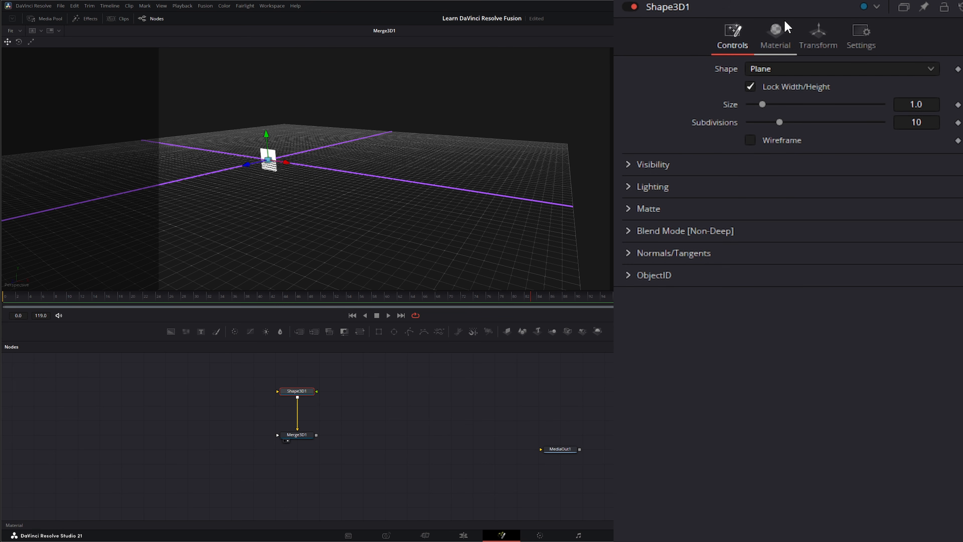
left_click(776, 31)
left_click(733, 35)
left_click(768, 68)
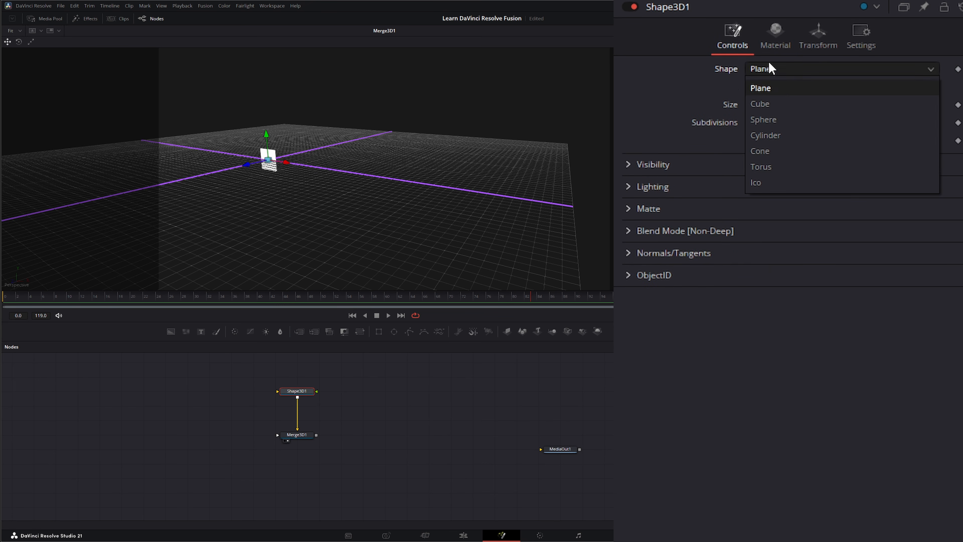
left_click(770, 120)
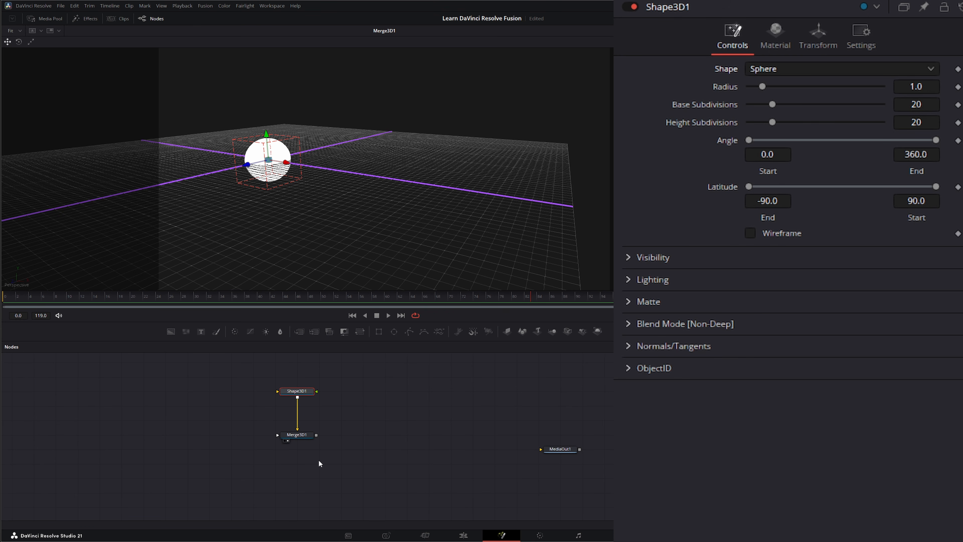
key("ctrl+s")
Raise the Shape3D1 sphere slightly along its Y axis.
left_click(299, 434)
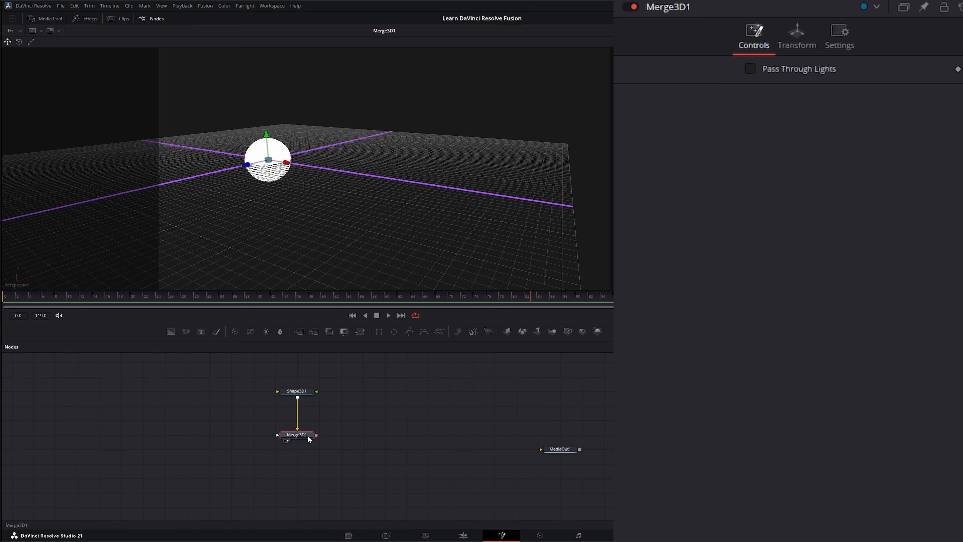
left_click_drag(251, 412, 318, 450)
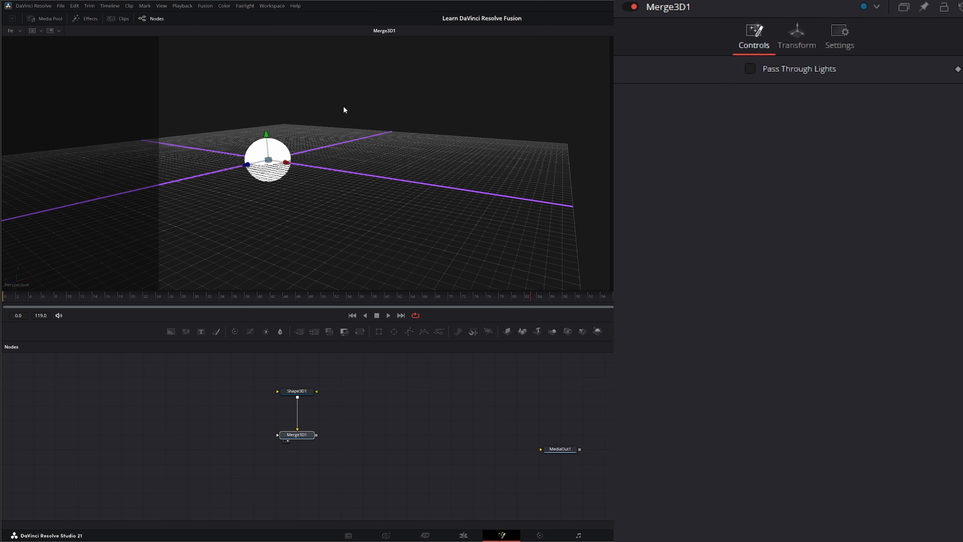
left_click(302, 391)
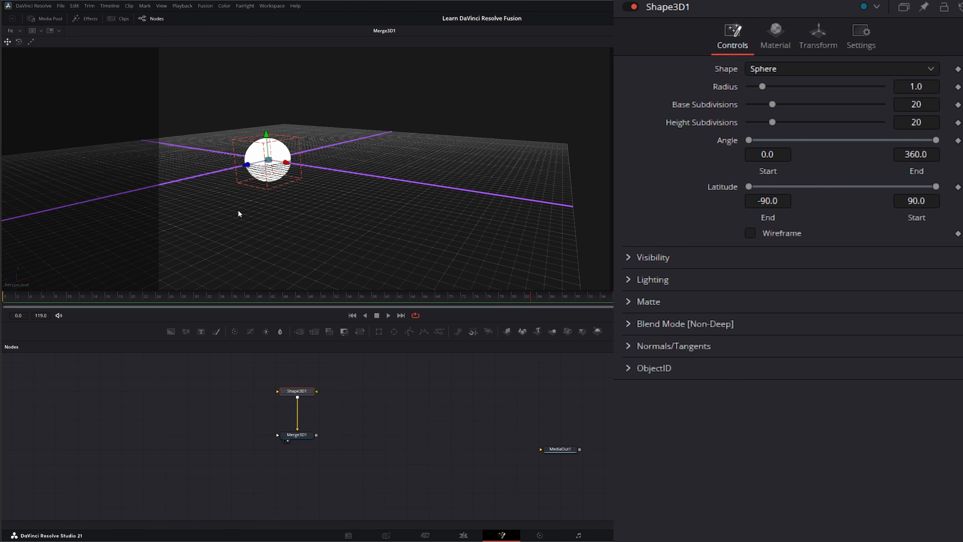
left_click_drag(268, 146, 294, 120)
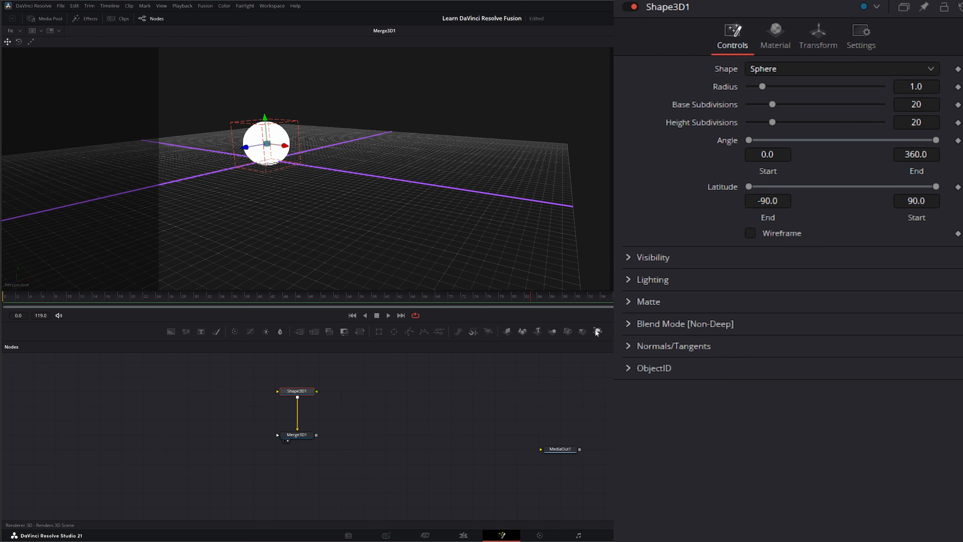
Add a Renderer3D1 node fed by Merge3D1 and show its output in the viewer.
left_click_drag(597, 332, 406, 406)
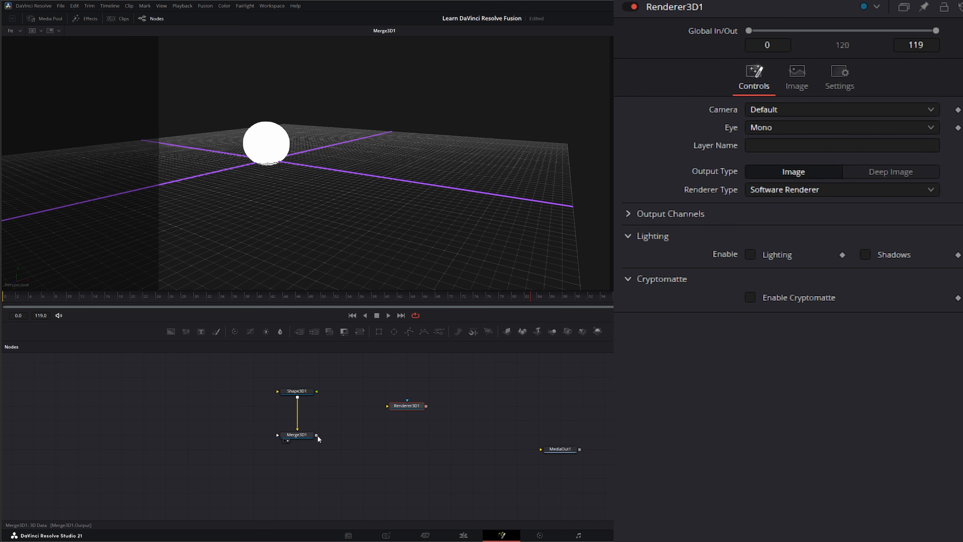
left_click_drag(317, 435, 547, 450)
left_click_drag(316, 435, 530, 450)
left_click_drag(244, 371, 341, 464)
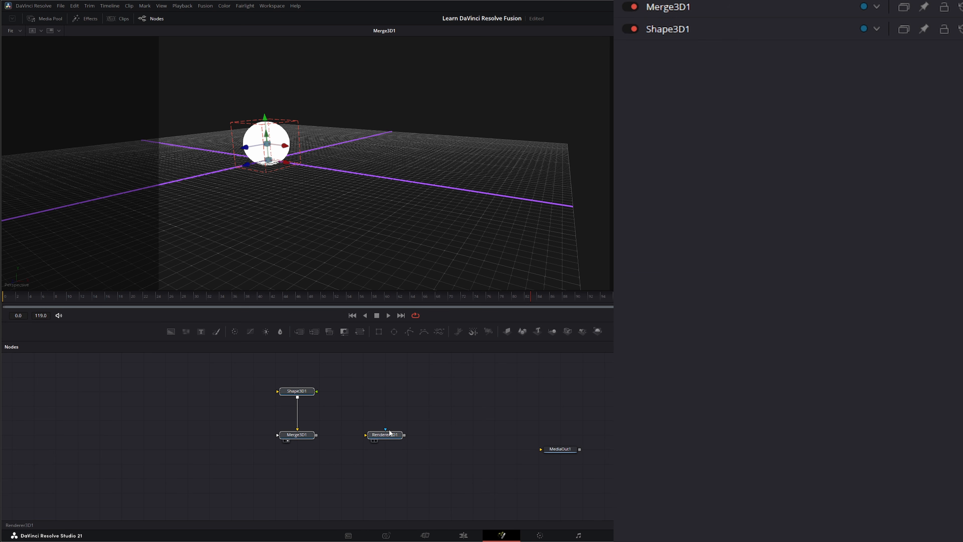
left_click(388, 433)
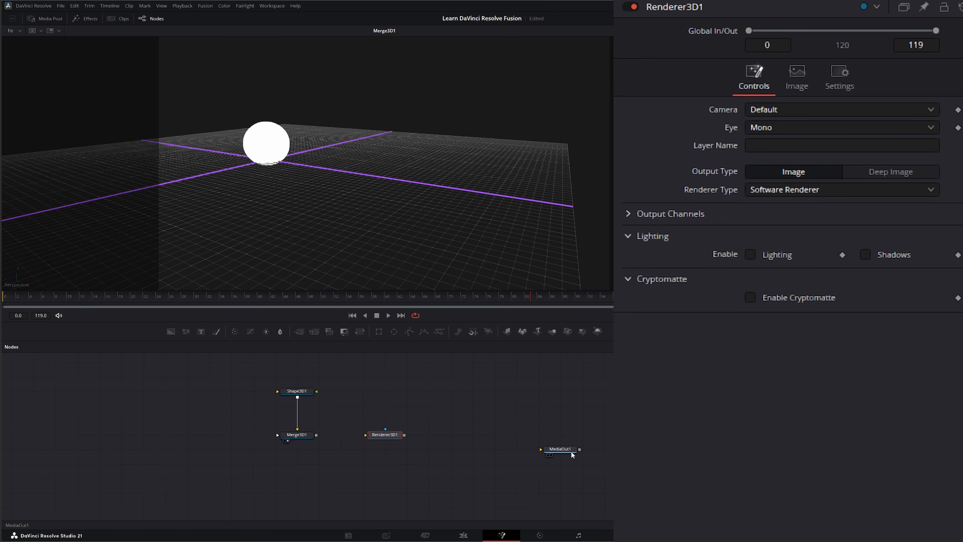
left_click_drag(346, 398, 425, 450)
left_click_drag(316, 435, 387, 436)
key("1")
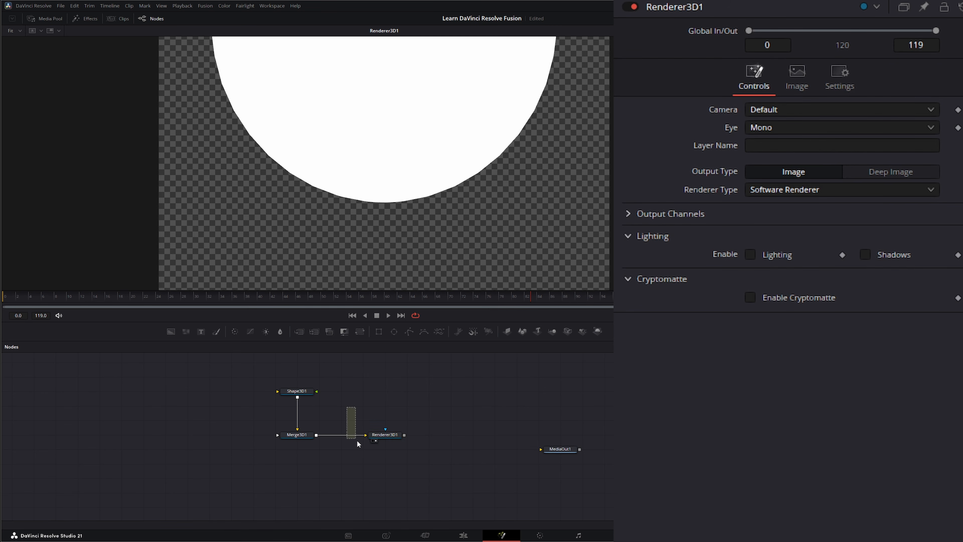
Rewire Renderer3D1's output toward MediaOut1 and make Renderer3D1 the active node.
left_click_drag(405, 434, 541, 449)
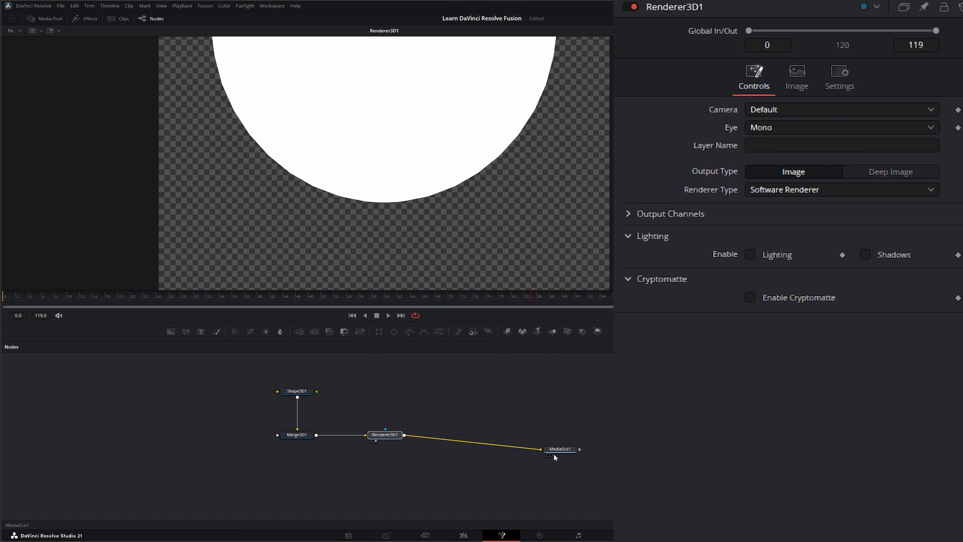
left_click(542, 450)
left_click_drag(352, 400, 425, 458)
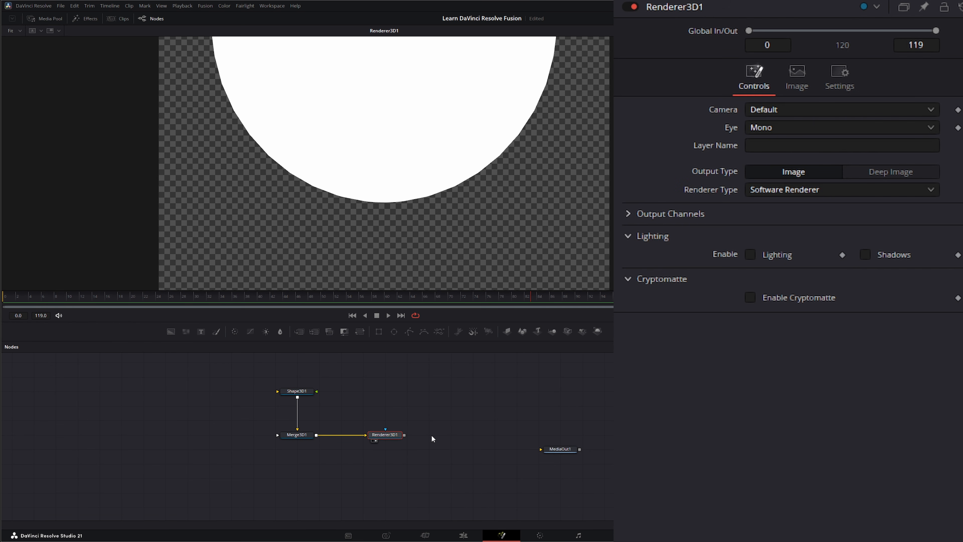
left_click_drag(405, 435, 481, 493)
left_click_drag(353, 412, 432, 459)
left_click(375, 433)
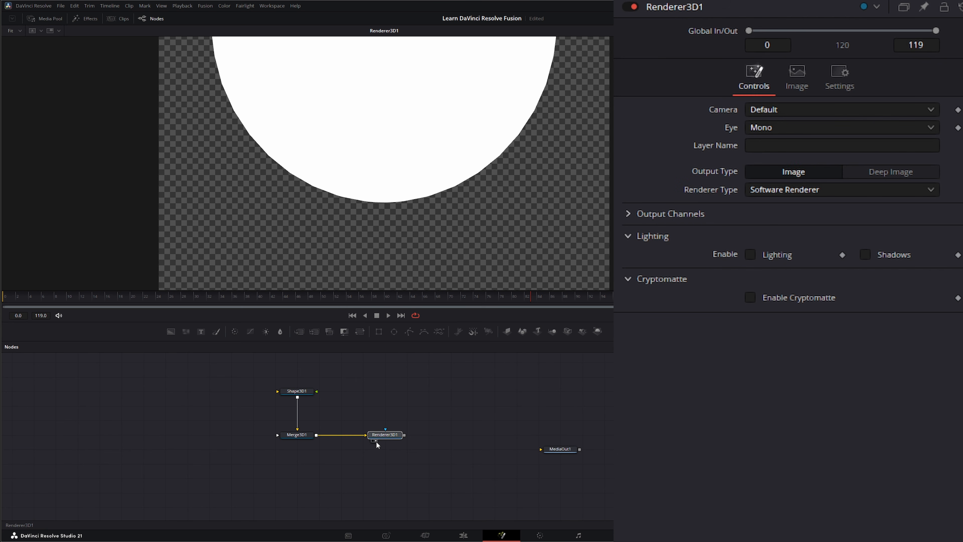
left_click_drag(245, 367, 346, 464)
left_click(396, 434)
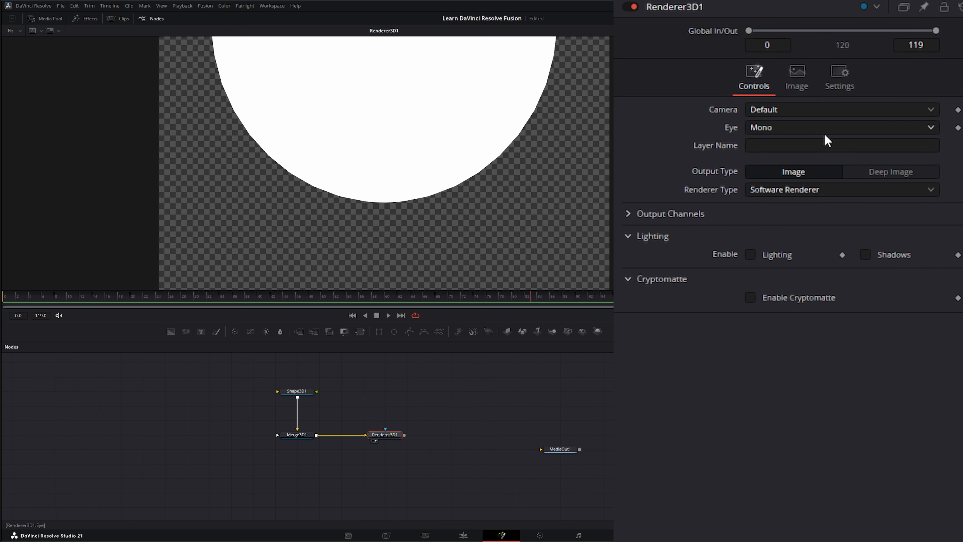
Enable Lighting and Shadows on Renderer3D1 with Hardware Renderer, then view Merge3D1's scene.
left_click(778, 189)
left_click(805, 214)
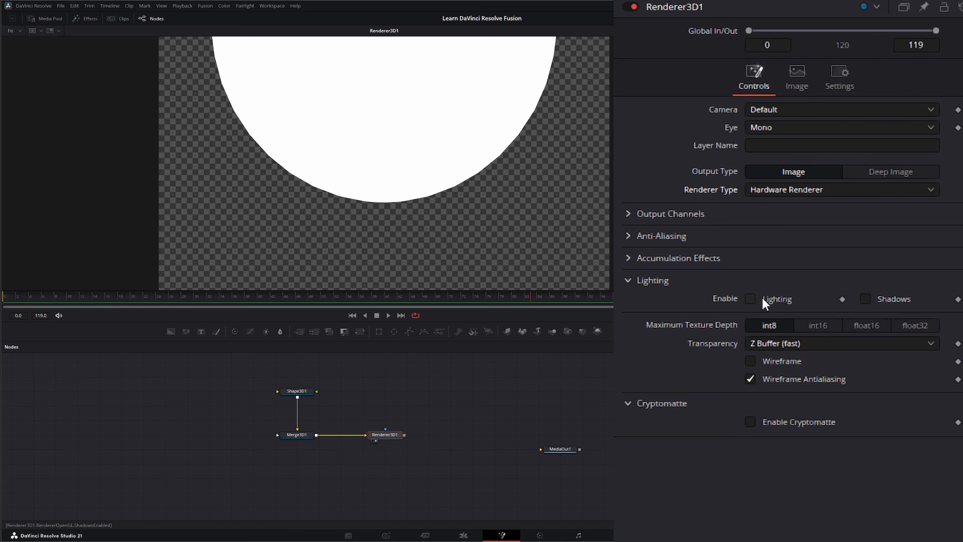
left_click(773, 190)
left_click(799, 238)
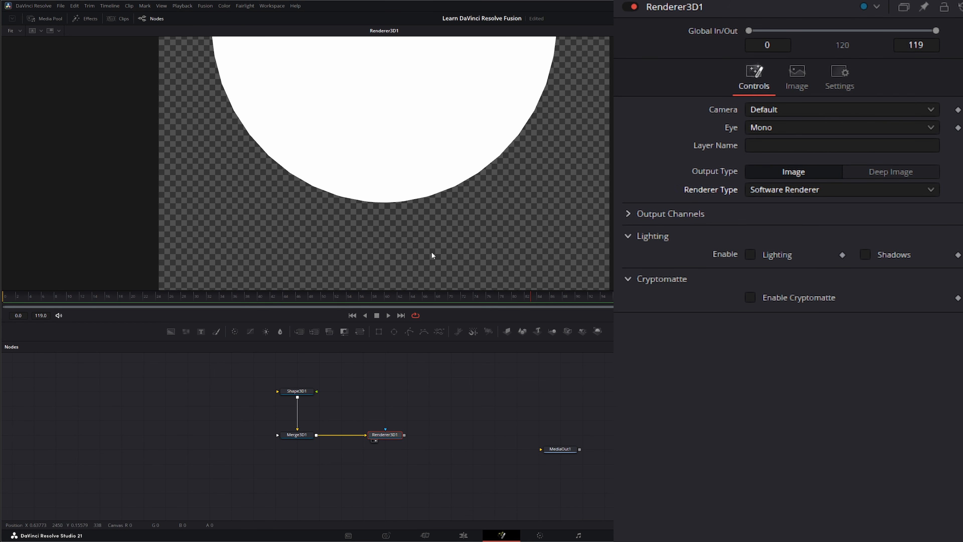
left_click(751, 253)
left_click(866, 255)
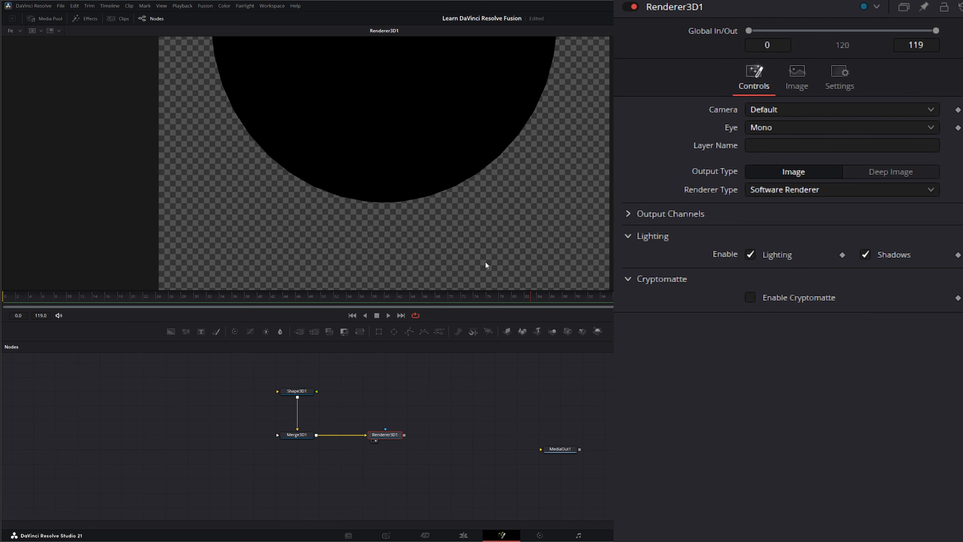
left_click(782, 190)
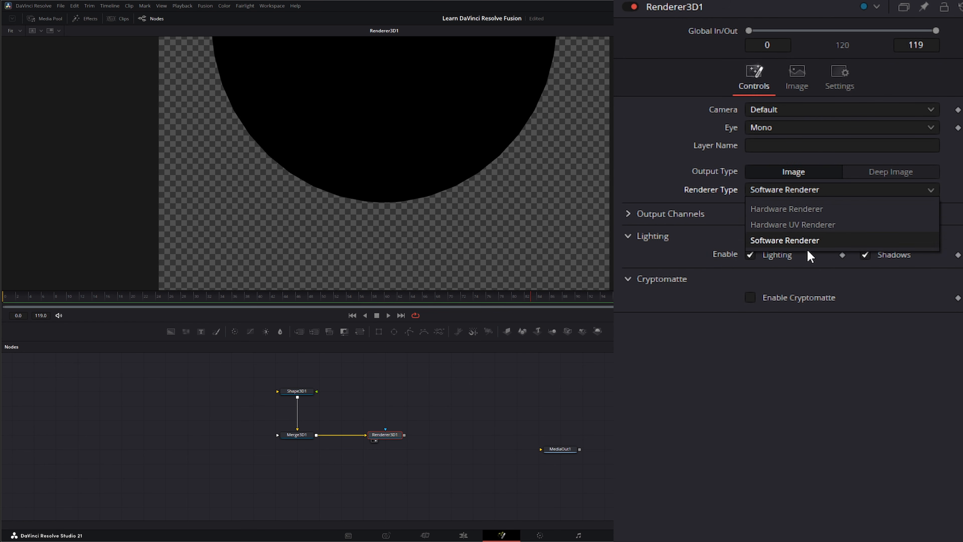
left_click(815, 209)
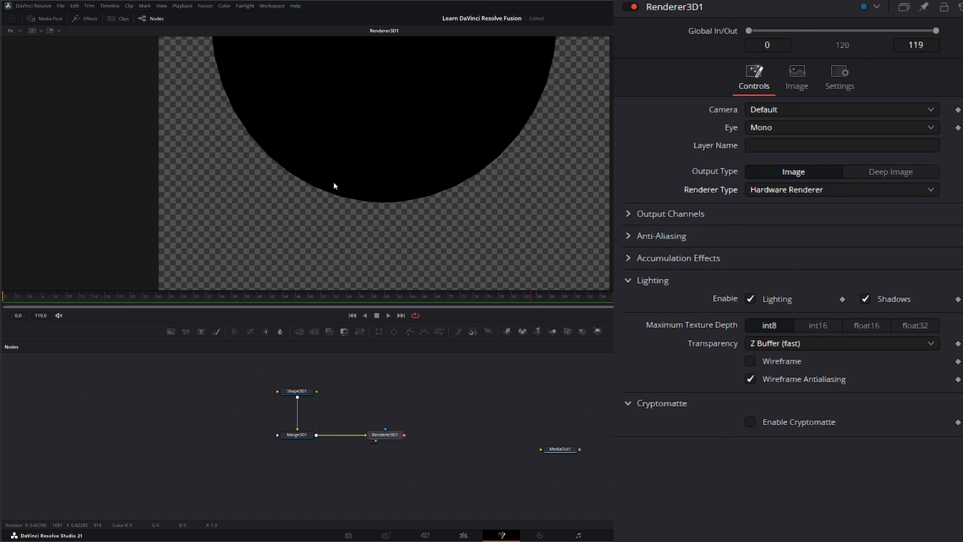
left_click(296, 437)
key("1")
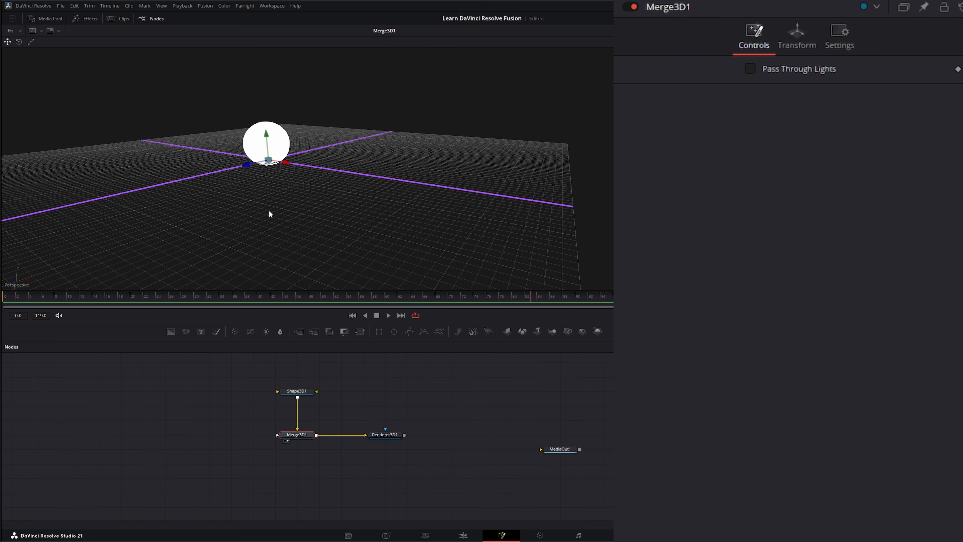
Show Renderer3D1 in the left viewer and Merge3D1 in the right, then add Camera3D1 into Merge3D1.
key("1")
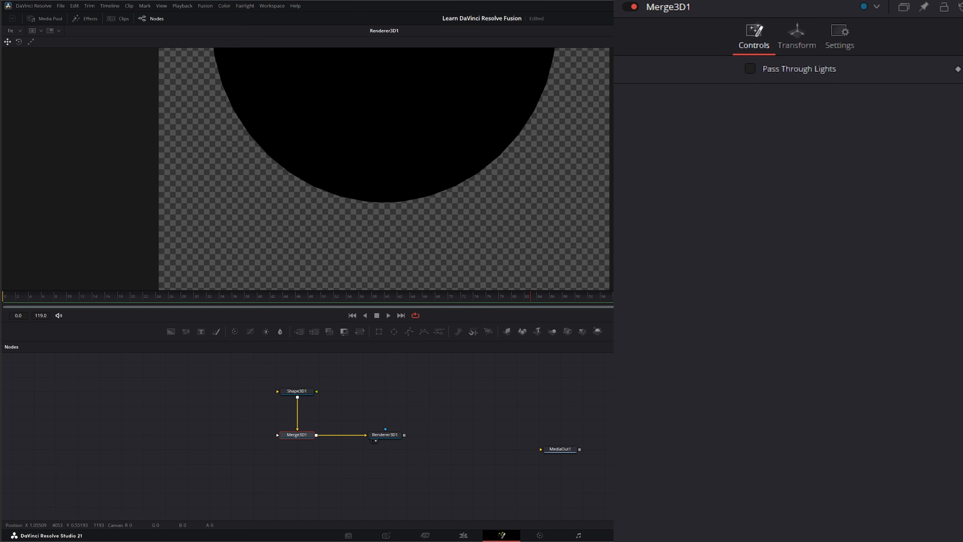
left_click(761, 31)
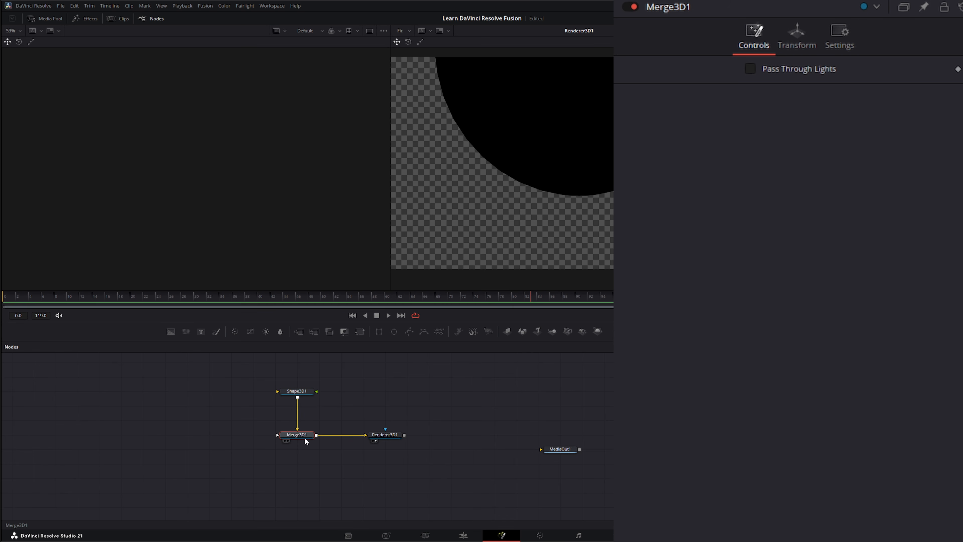
key("2")
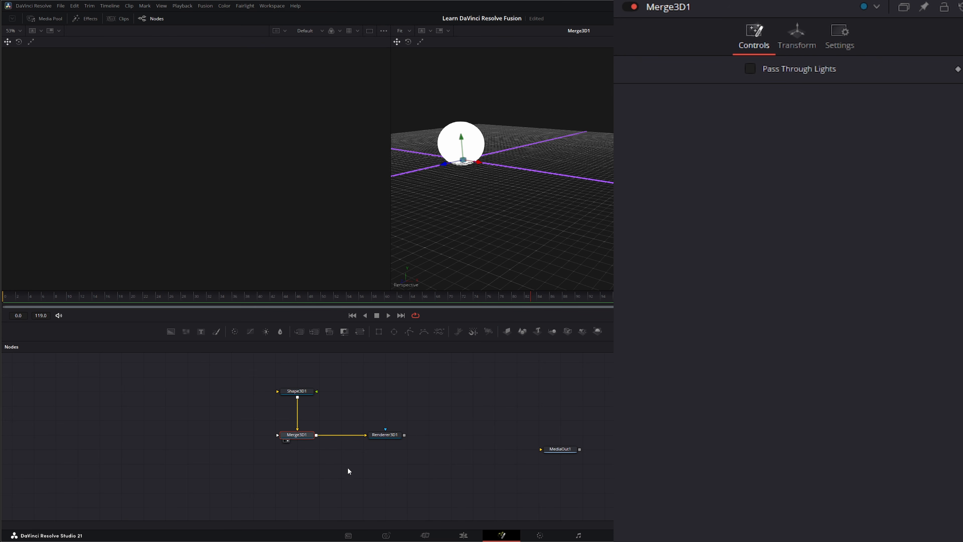
left_click_drag(391, 440, 183, 178)
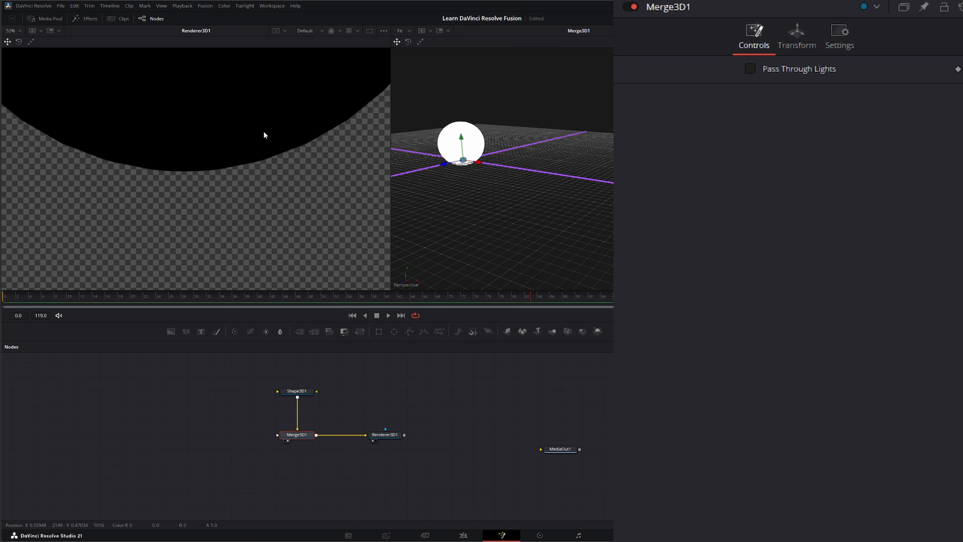
left_click_drag(568, 331, 327, 457)
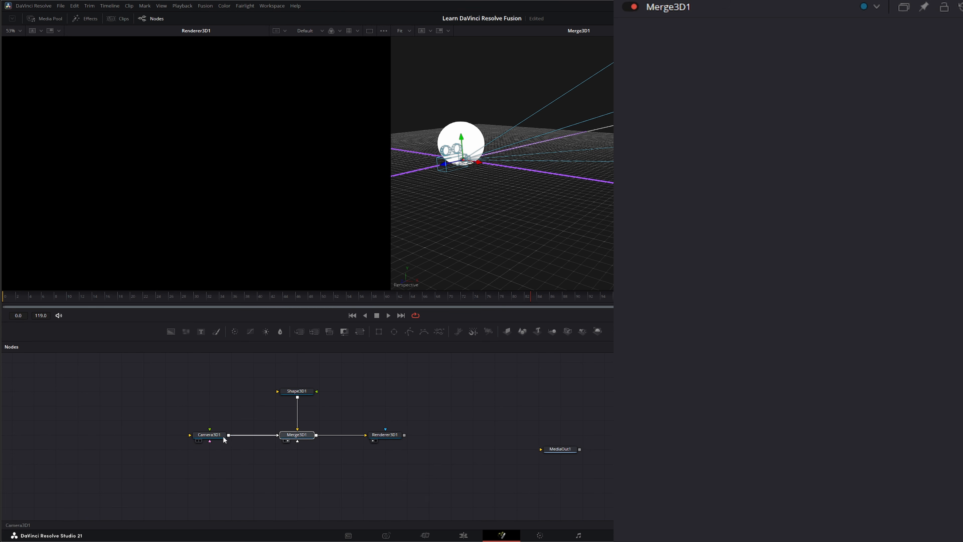
Pull Camera3D1 back and up, then move the sphere so it sits centred in the render.
left_click(211, 439)
left_click(299, 435)
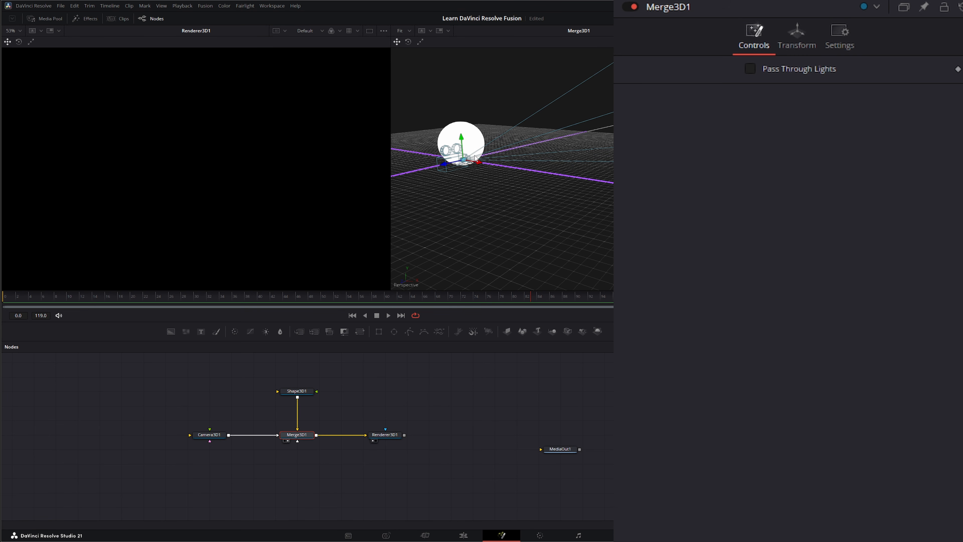
mouse_move(446, 164)
left_mouse_down()
mouse_move(424, 170)
mouse_move(451, 165)
left_mouse_up()
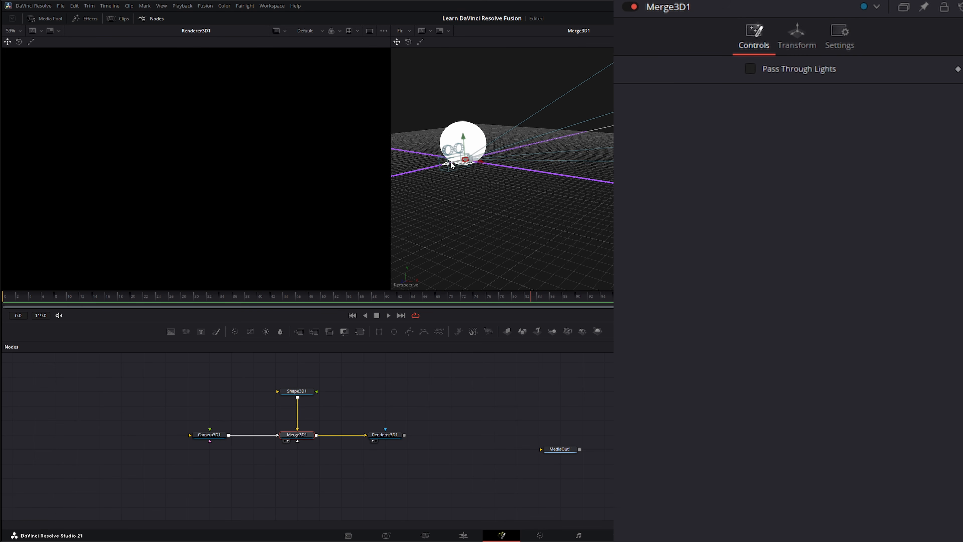
left_click(213, 435)
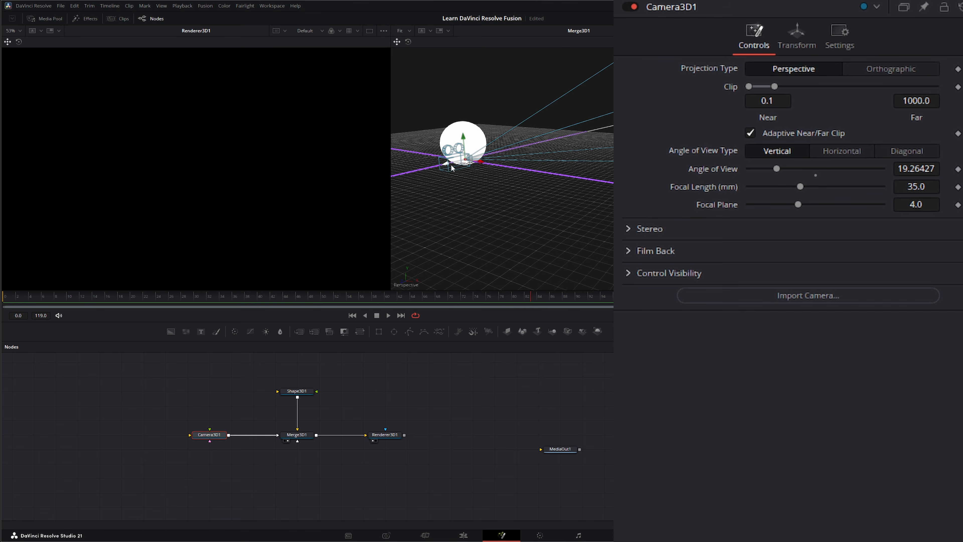
left_click_drag(448, 167, 200, 219)
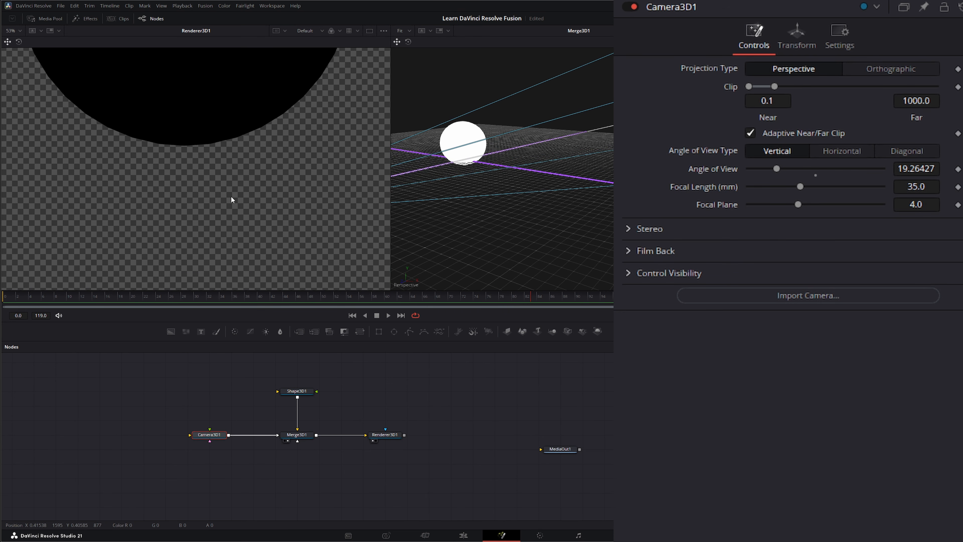
middle_click_drag(445, 204, 403, 167, "alt")
mouse_move(403, 167)
left_mouse_down()
mouse_move(400, 152)
mouse_move(403, 161)
left_mouse_up()
left_click(564, 149)
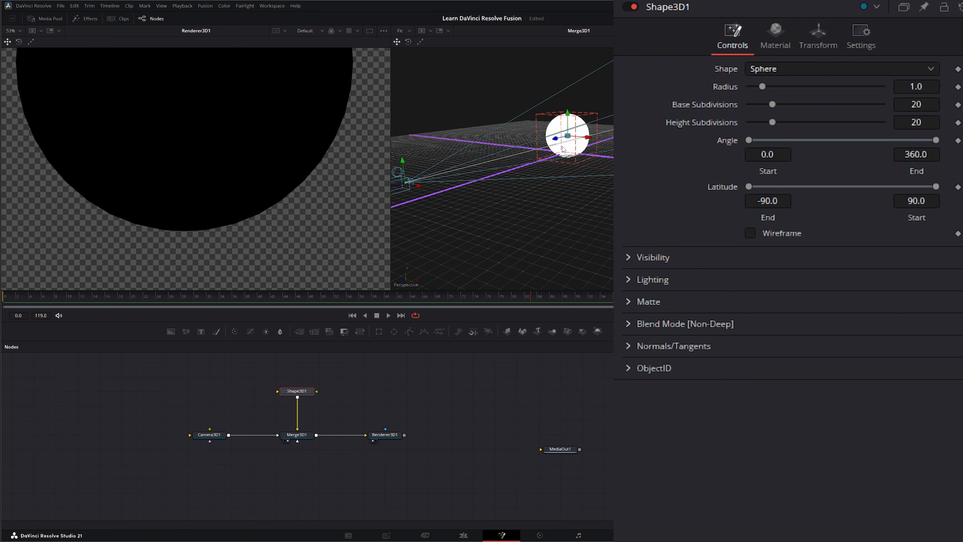
left_click_drag(556, 142, 625, 116)
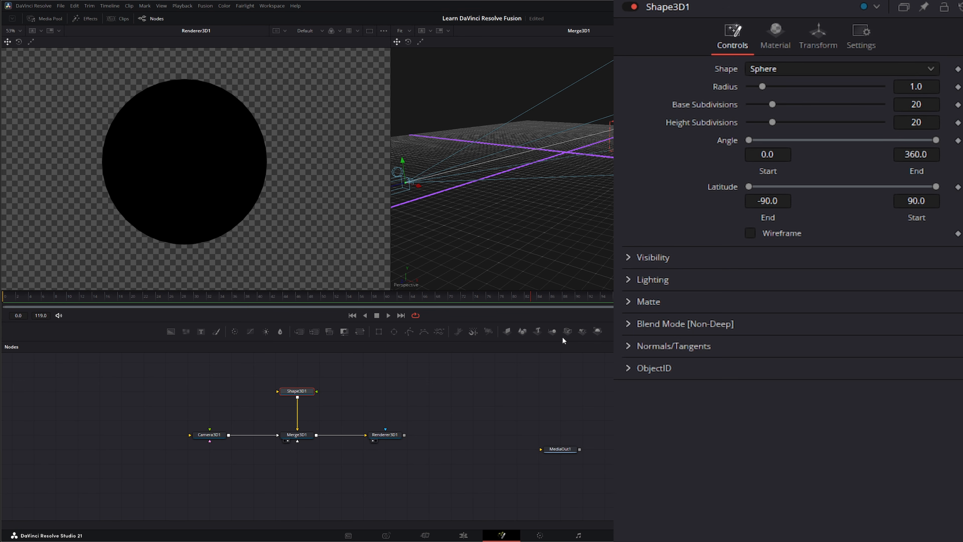
Open the Effects library and scroll its Tools list to the Light tools.
left_click(84, 18)
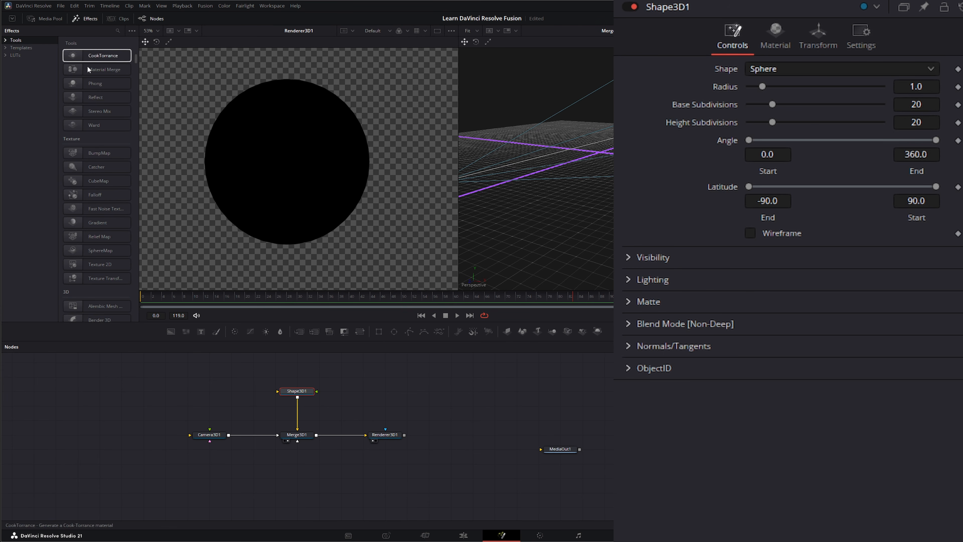
scroll(97, 95, "up", 3)
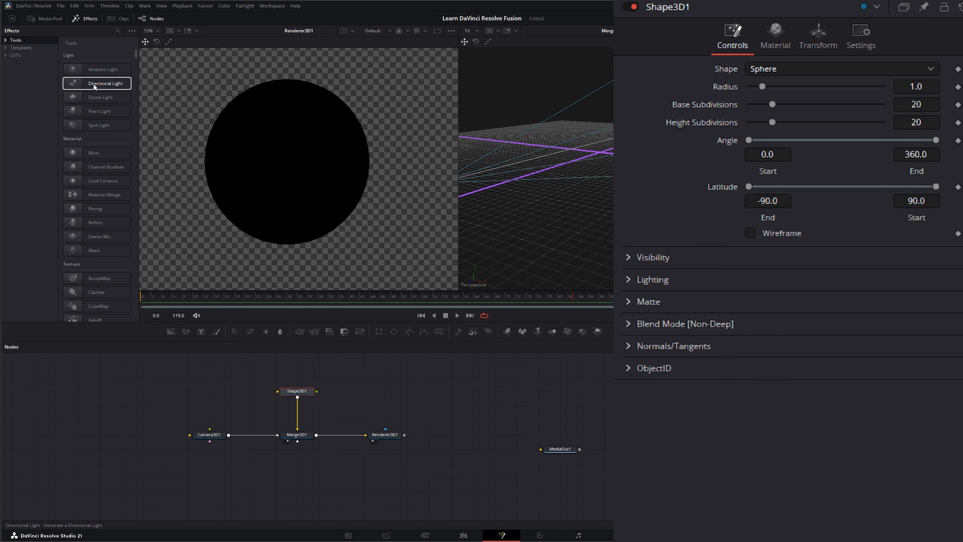
scroll(95, 228, "down", 3)
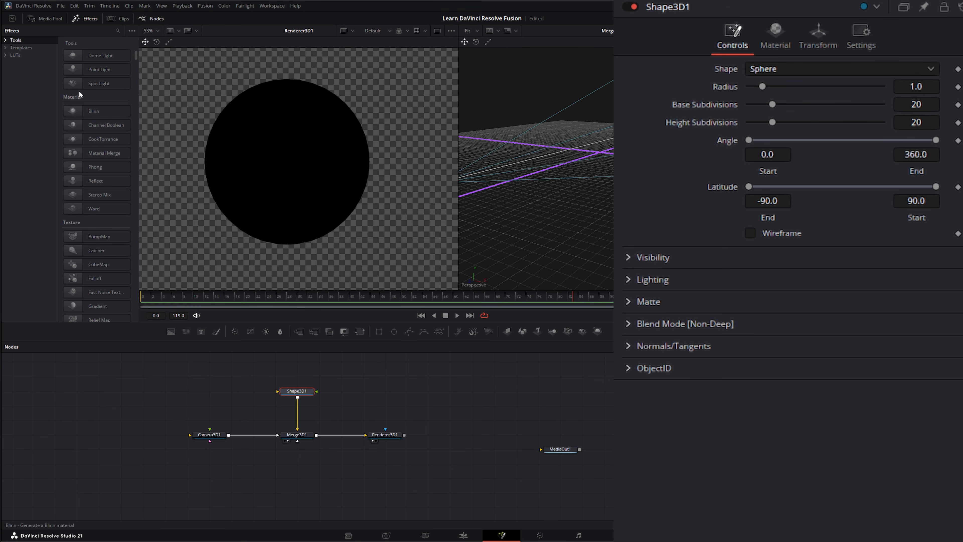
scroll(103, 155, "down", 20)
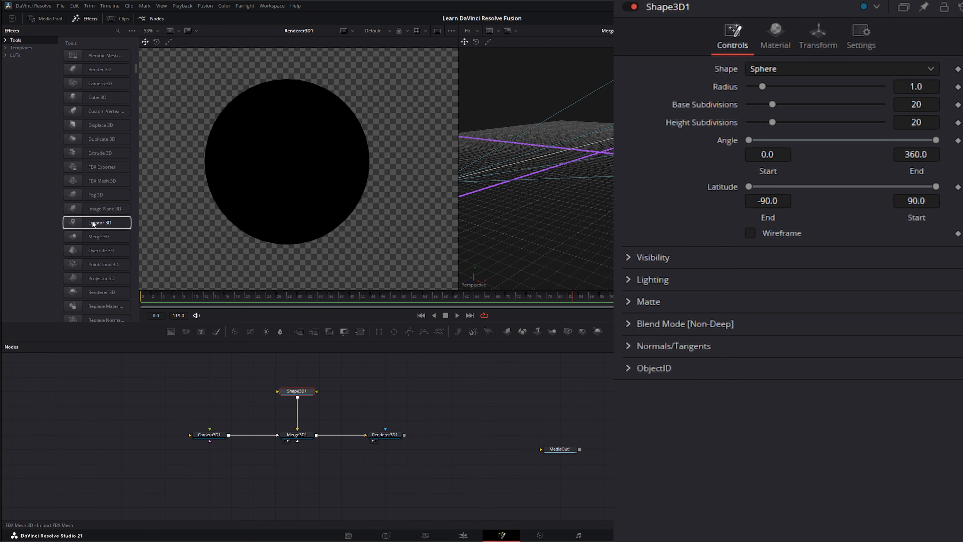
scroll(98, 265, "up", 20)
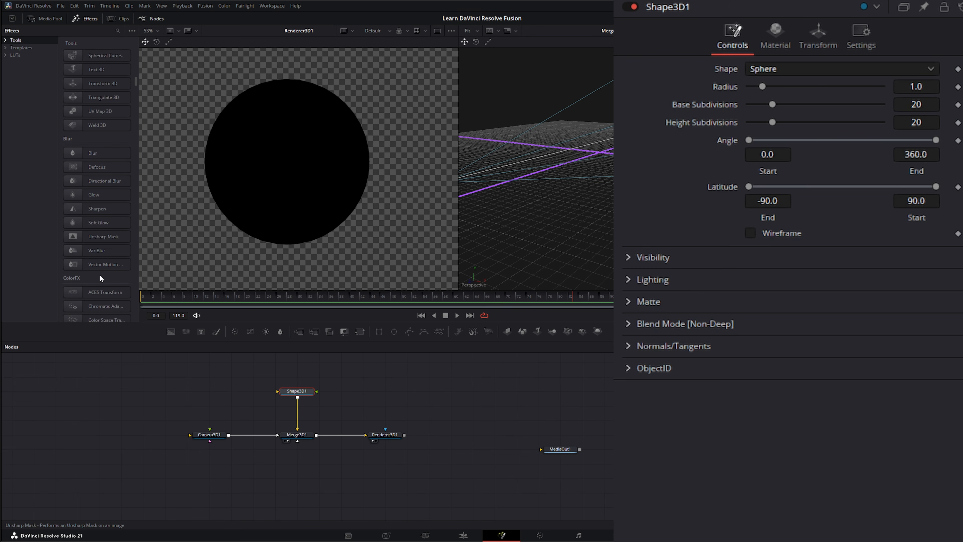
scroll(101, 122, "up", 15)
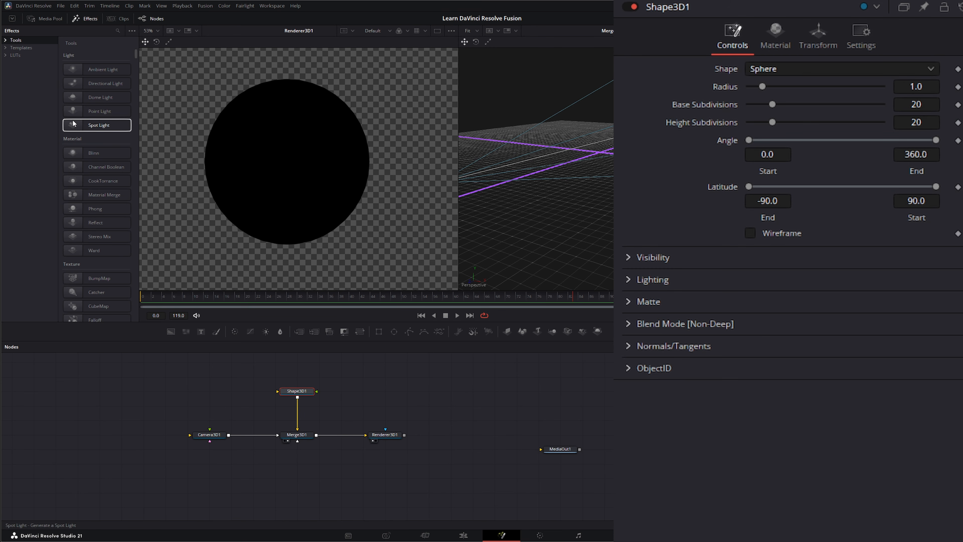
Add a SpotLight1 node into Merge3D1 and lift it up and to the right.
left_click_drag(98, 124, 297, 441)
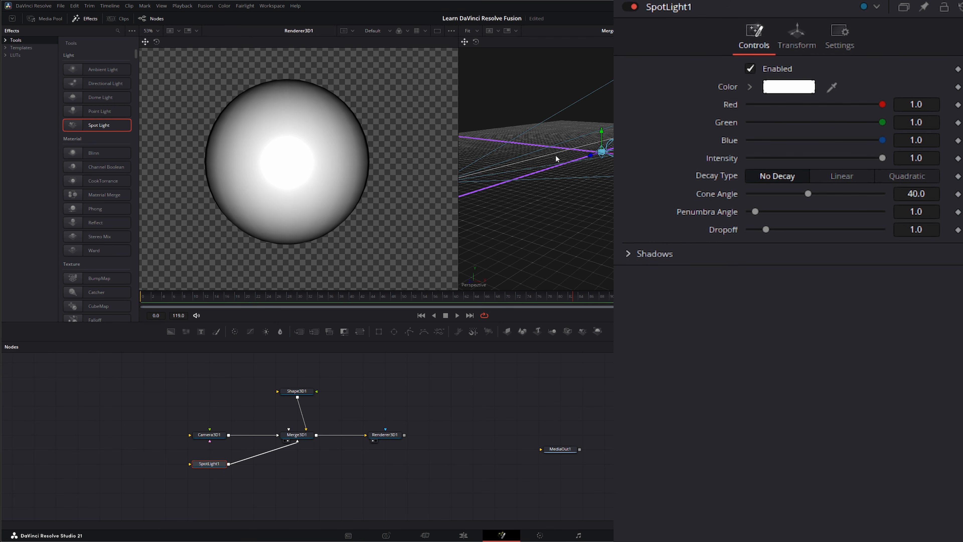
left_click_drag(602, 132, 576, 121)
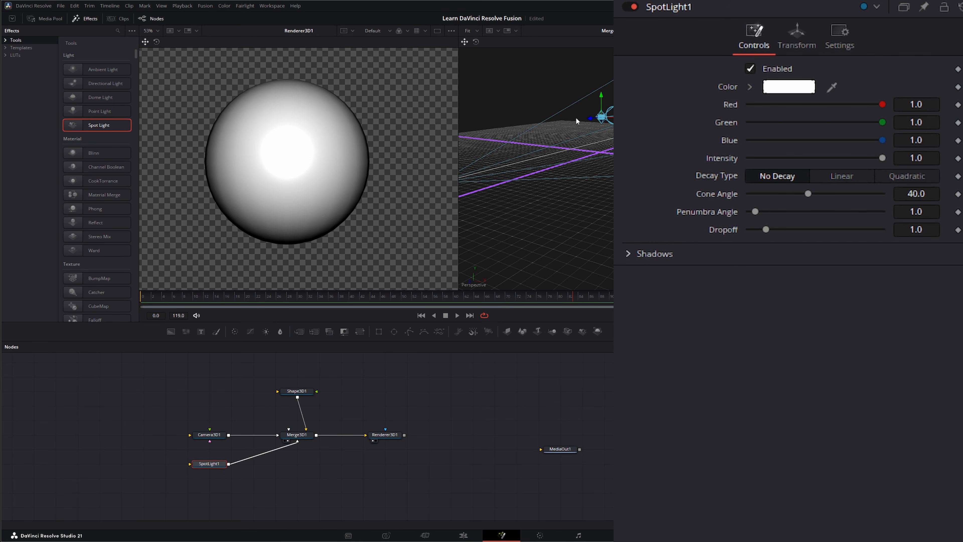
middle_click_drag(587, 179, 543, 205)
left_click_drag(523, 142, 581, 128)
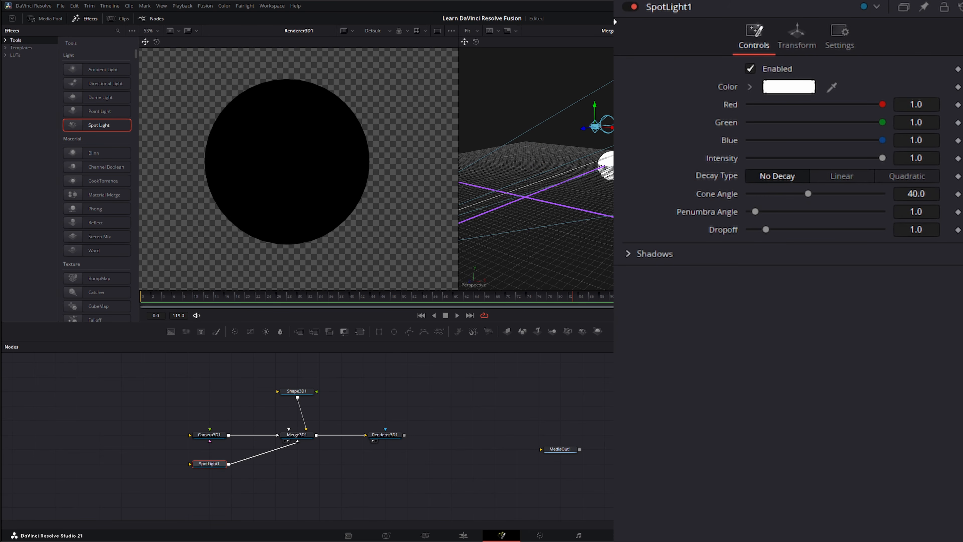
Tilt SpotLight1 to -58.2 on Rotation X, raise it above the sphere, and close Effects.
left_click(816, 42)
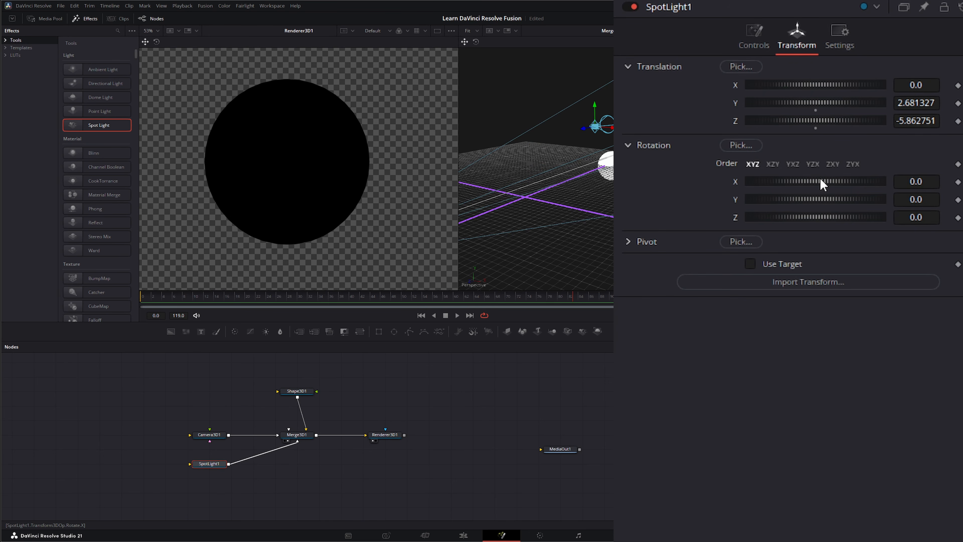
left_click_drag(820, 180, 800, 180)
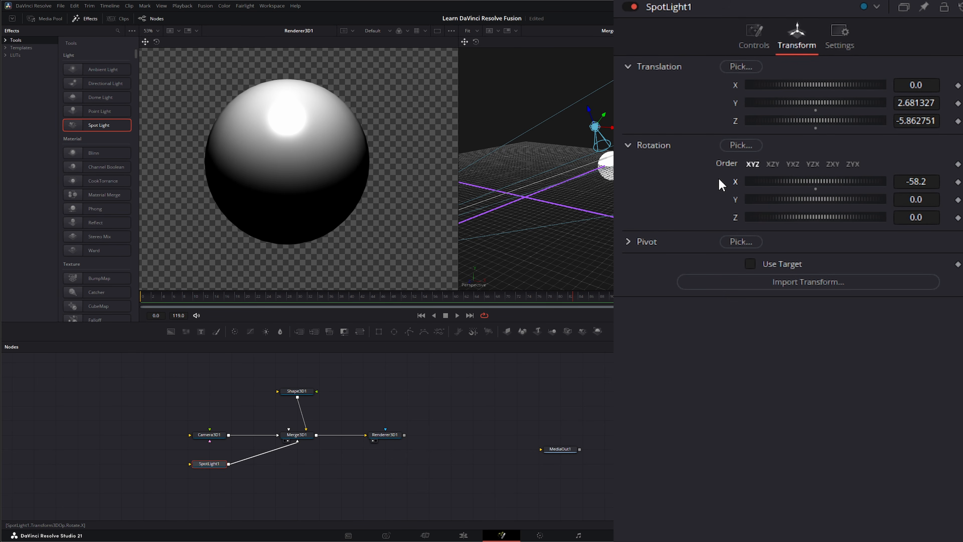
left_click_drag(566, 86, 549, 55)
left_click_drag(343, 404, 450, 473)
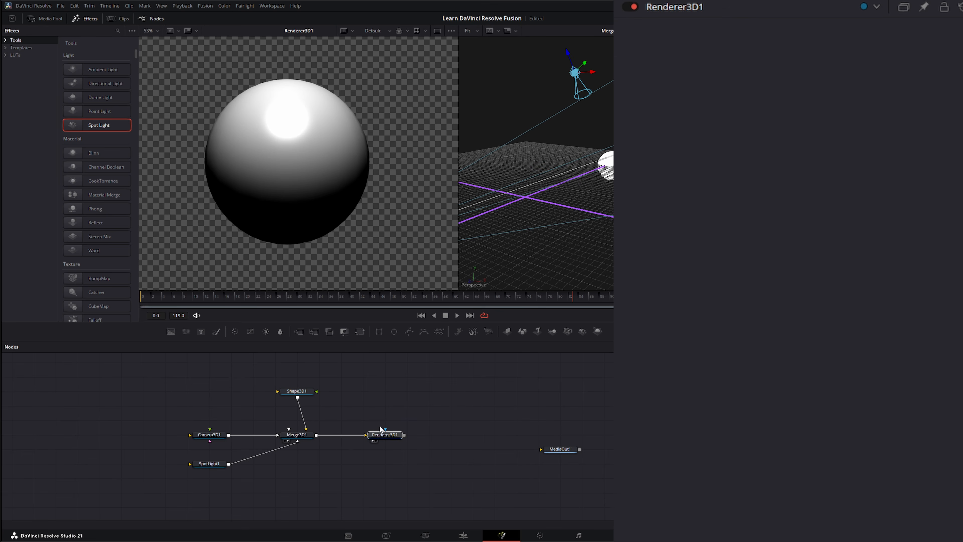
left_click(87, 21)
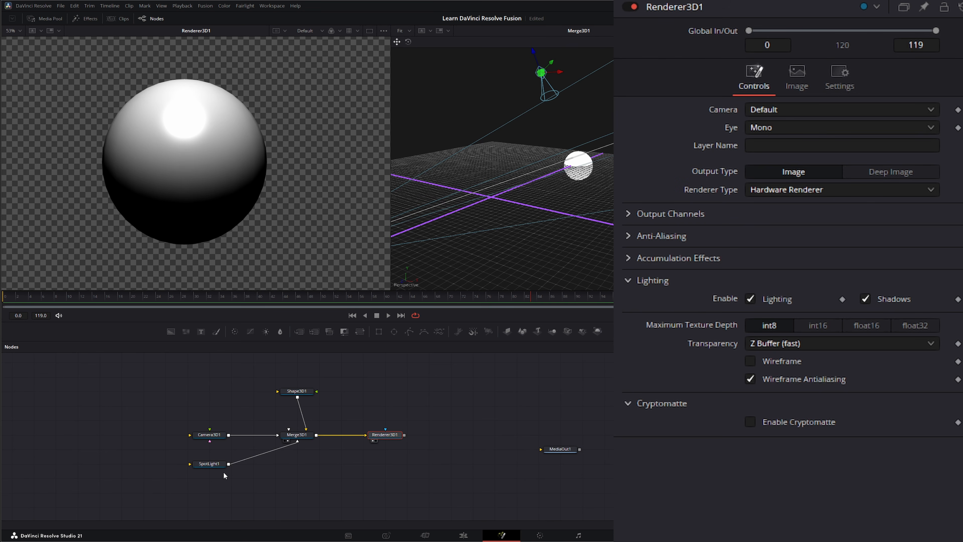
Set SpotLight1's shadow Softness to Variable and adjust its Min Softness slider.
left_click(207, 464)
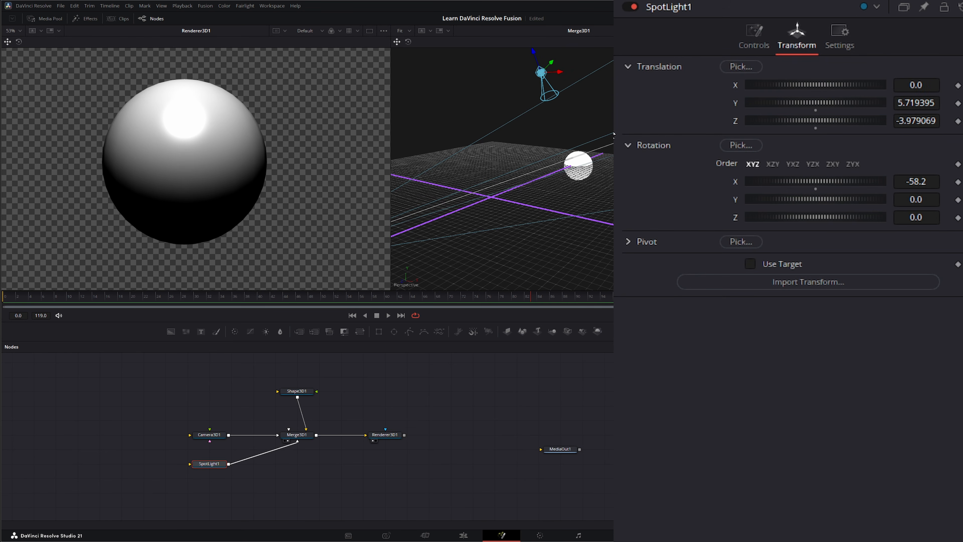
left_click(754, 38)
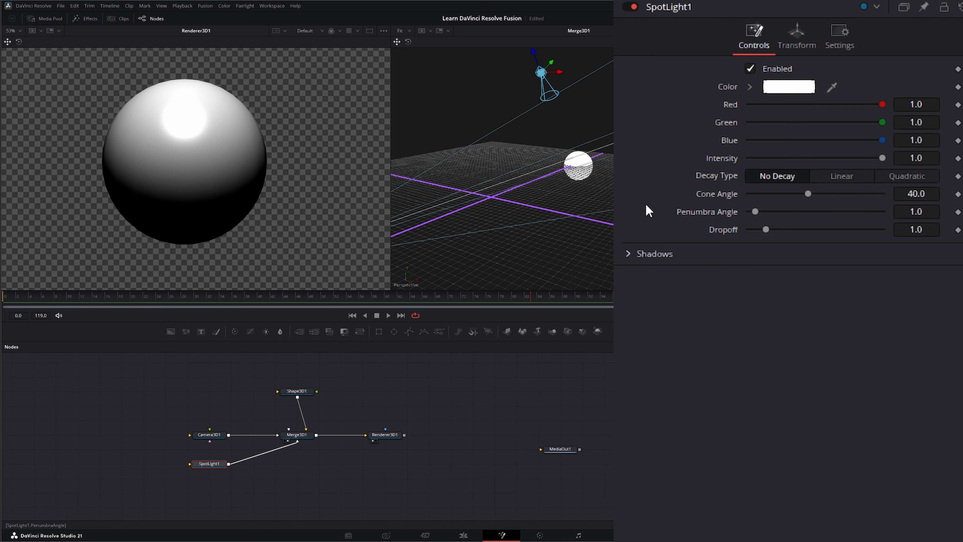
left_click(633, 255)
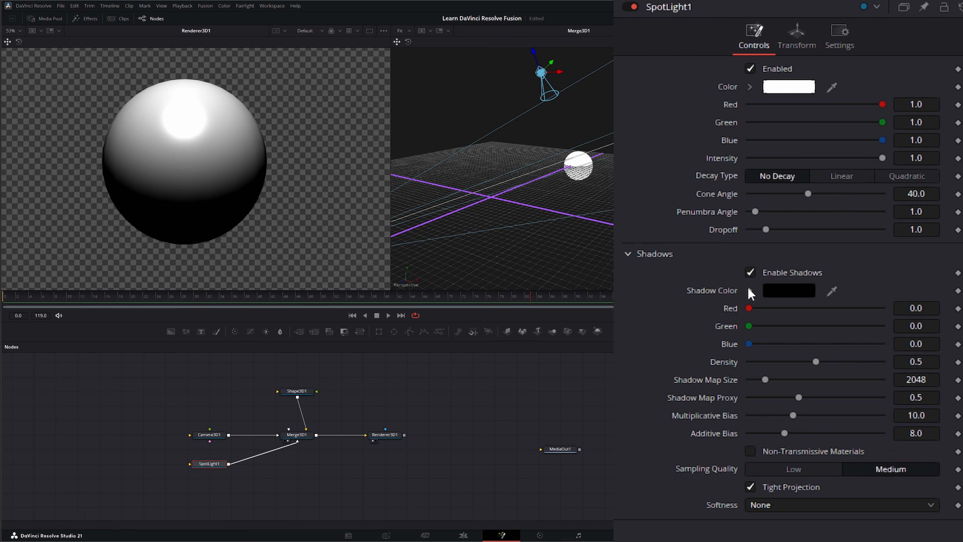
left_click(774, 506)
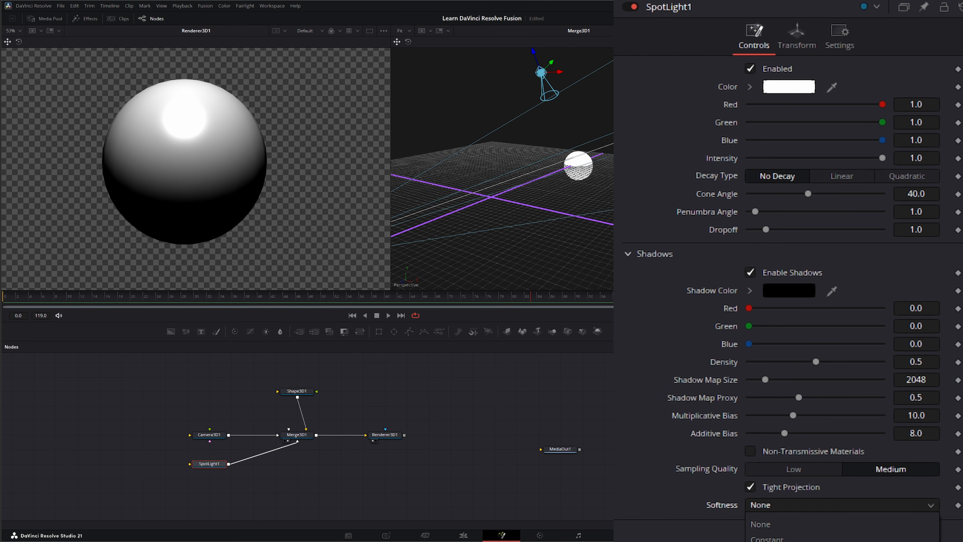
left_click(766, 541)
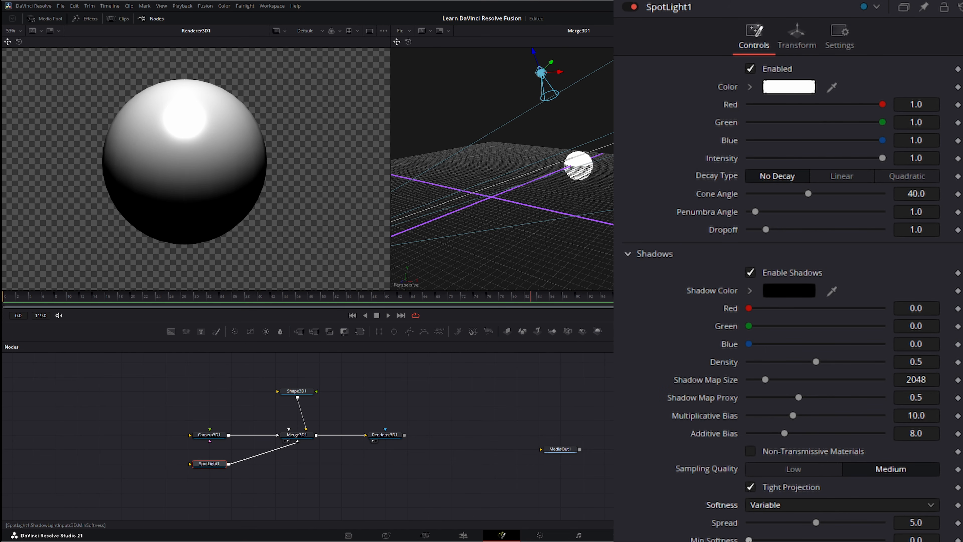
mouse_move(749, 540)
left_mouse_down()
mouse_move(802, 540)
mouse_move(754, 541)
left_mouse_up()
left_click(379, 435)
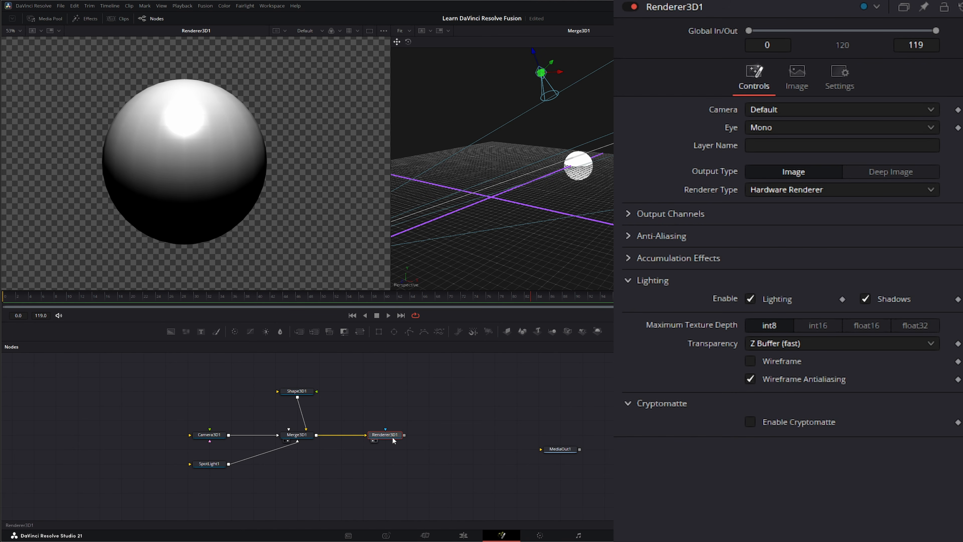
Switch Renderer3D1 to the Software Renderer, then back to the Hardware Renderer.
left_click(768, 192)
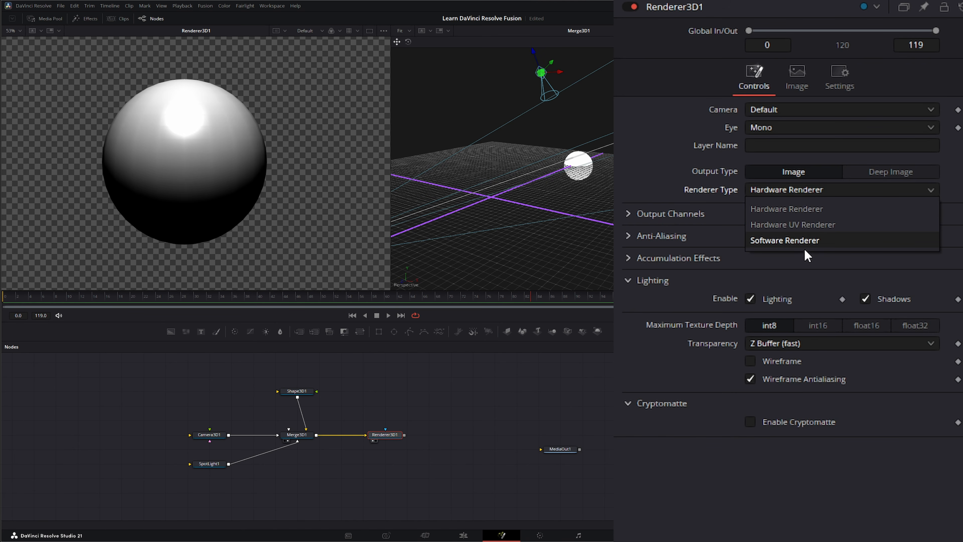
left_click(795, 244)
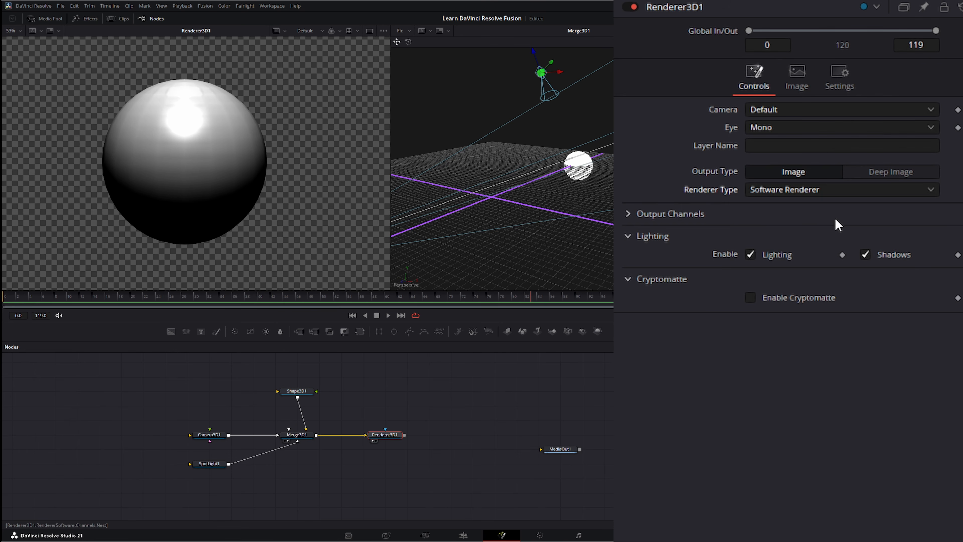
left_click(782, 189)
left_click(766, 209)
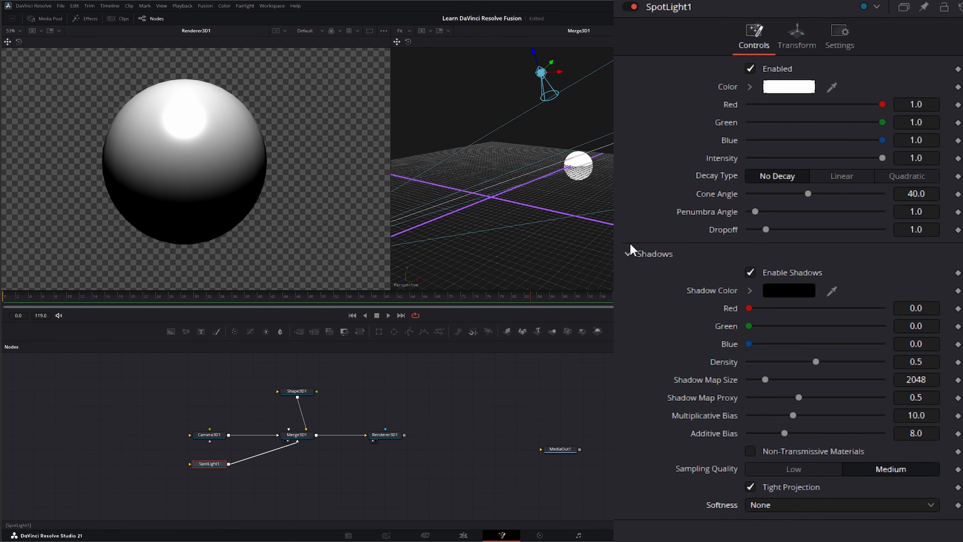
Collapse the spotlight's shadow settings and show Merge3D1 alone in a single large viewer.
left_click(638, 254)
left_click(298, 436)
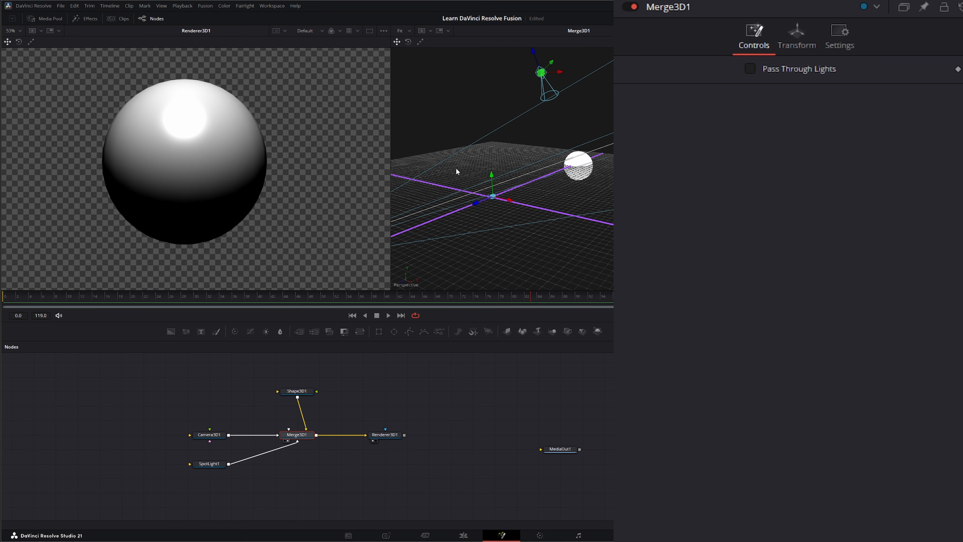
left_click(773, 31)
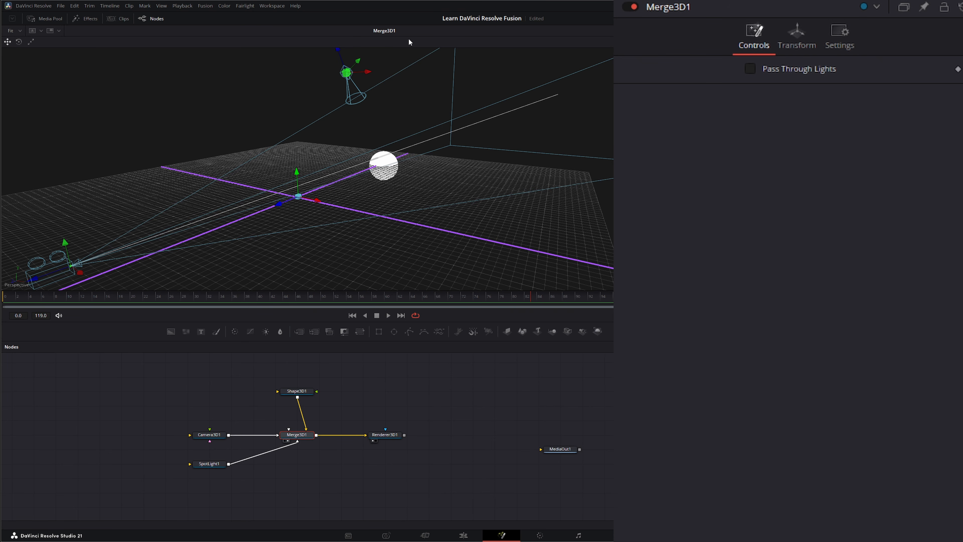
Save the project and bring up the viewer's 3D Options display menu.
key("ctrl+s")
right_click(245, 180)
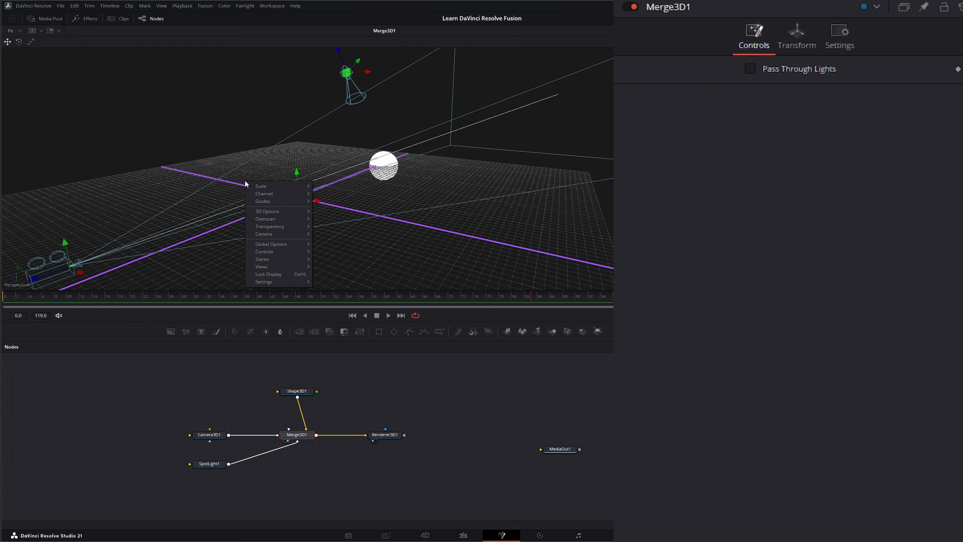
mouse_move(511, 308)
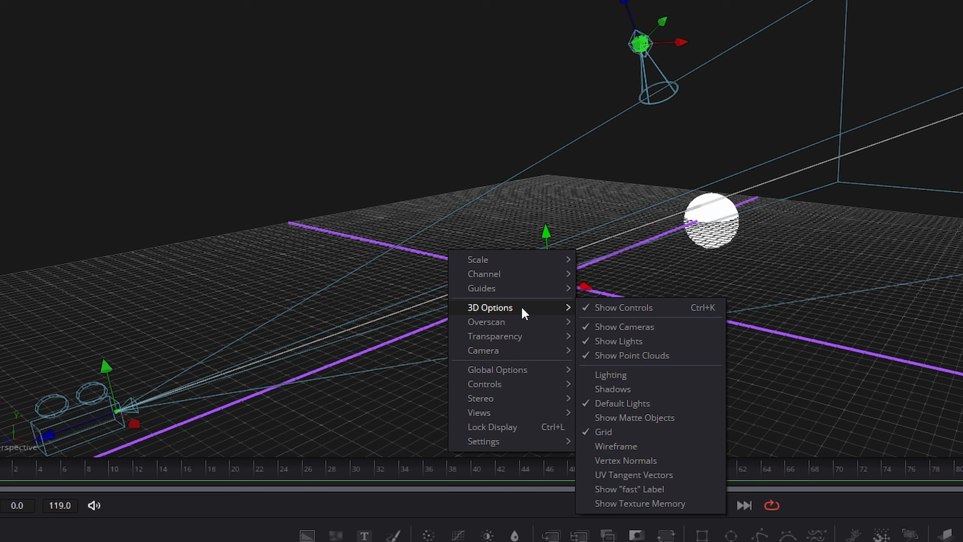
left_click(625, 308)
right_click(463, 259)
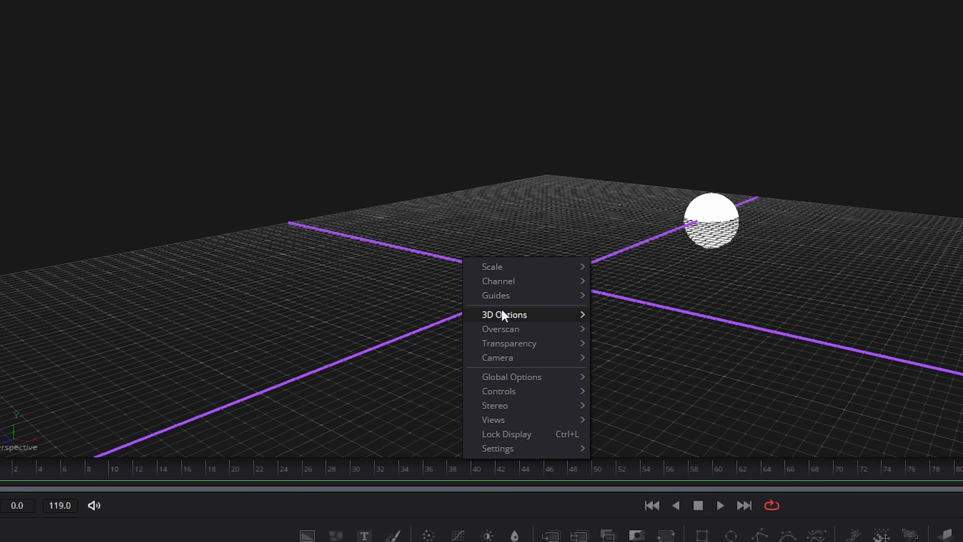
mouse_move(503, 314)
left_click(606, 314)
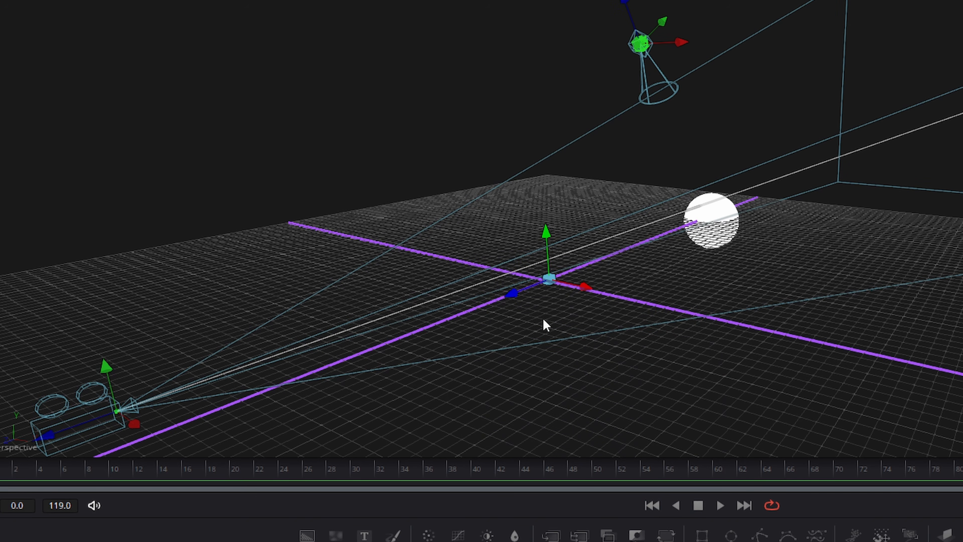
right_click(458, 258)
mouse_move(516, 314)
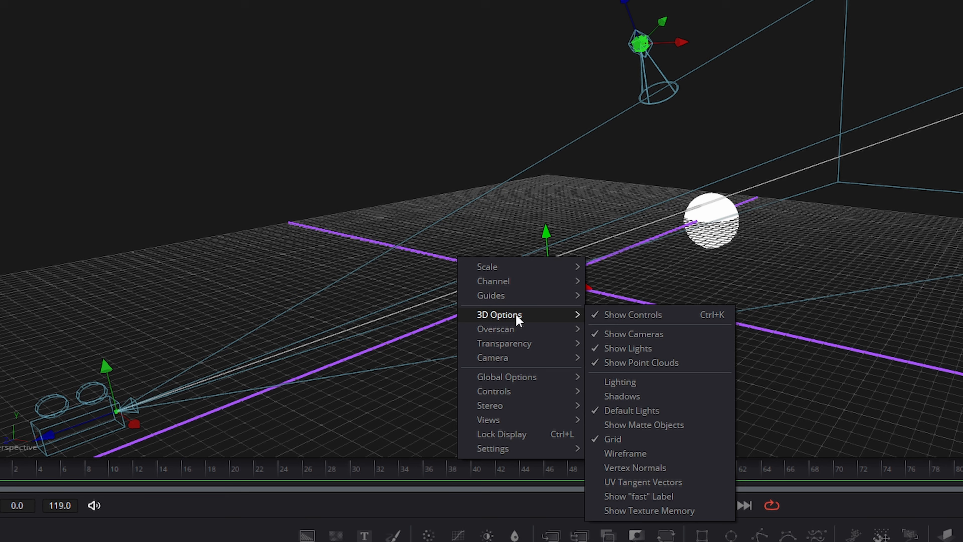
left_click(643, 333)
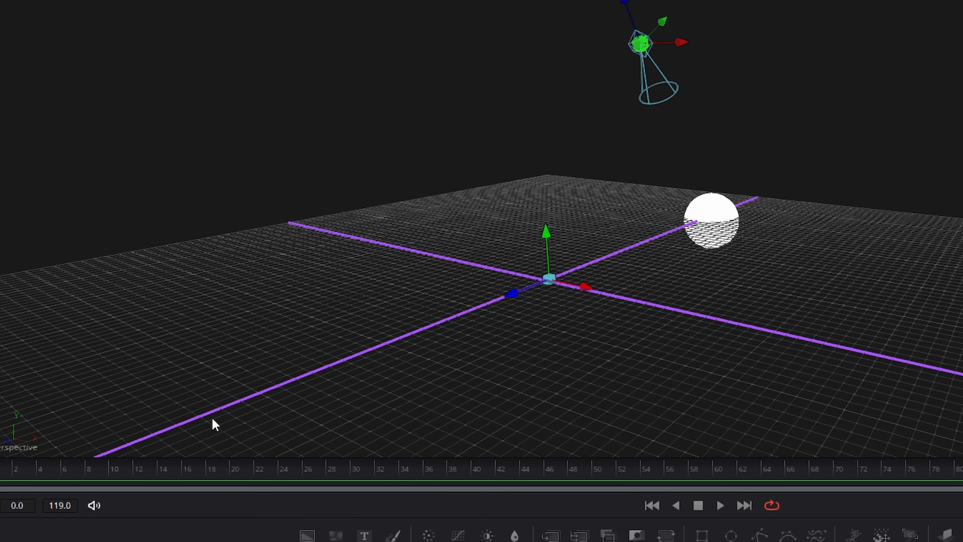
right_click(384, 340)
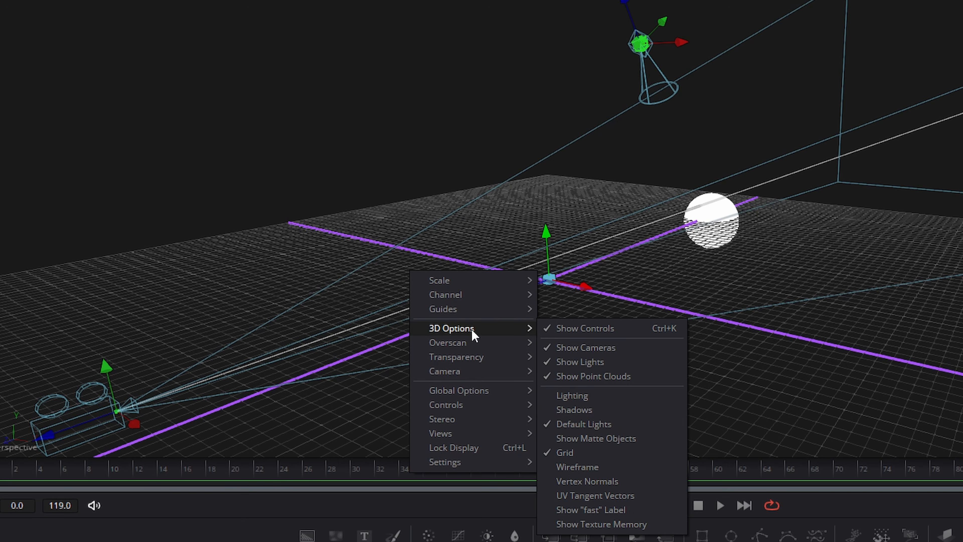
left_click(600, 412)
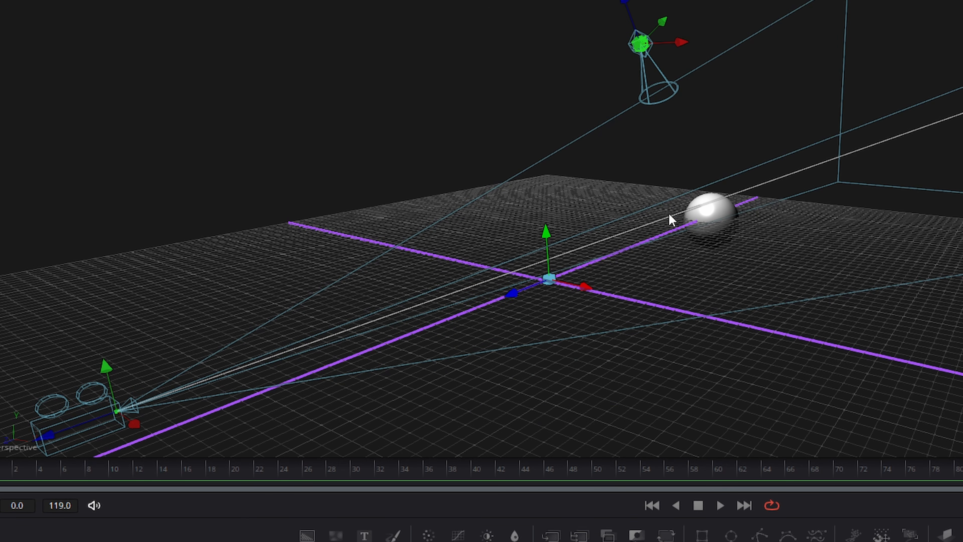
right_click(491, 256)
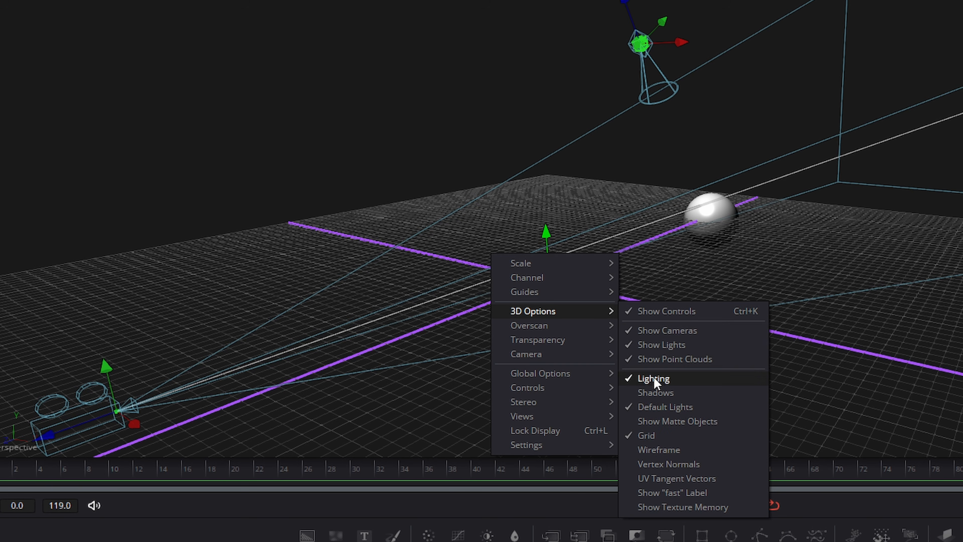
left_click(645, 380)
right_click(549, 295)
mouse_move(593, 354)
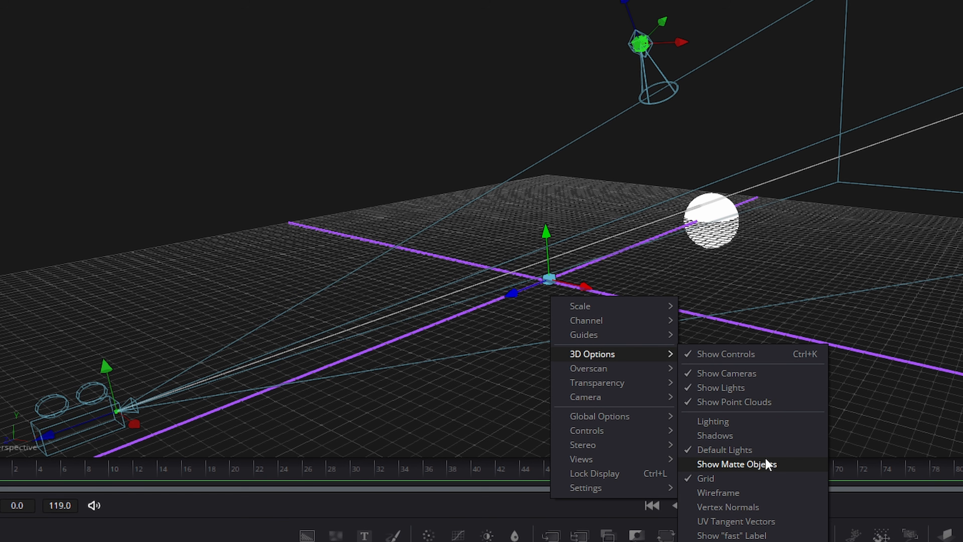
left_click(714, 477)
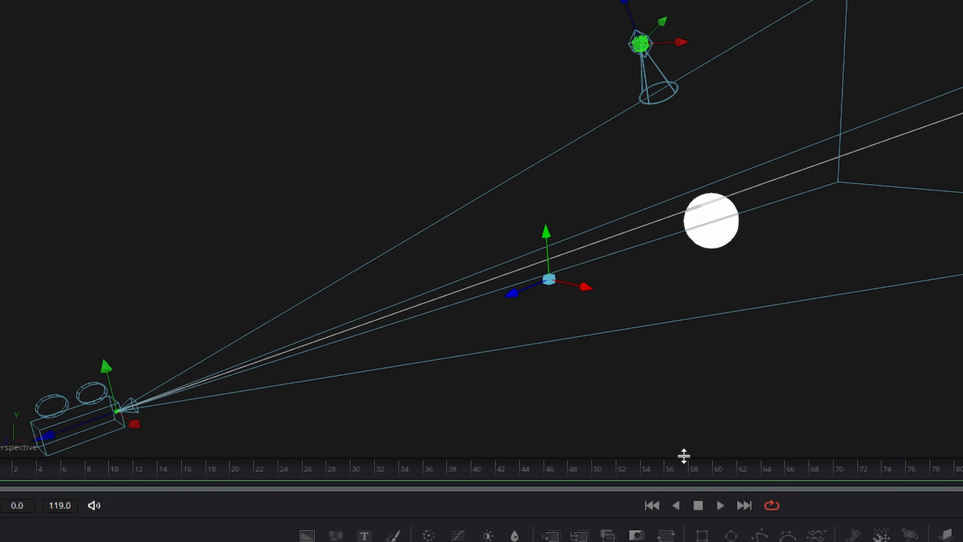
right_click(418, 283)
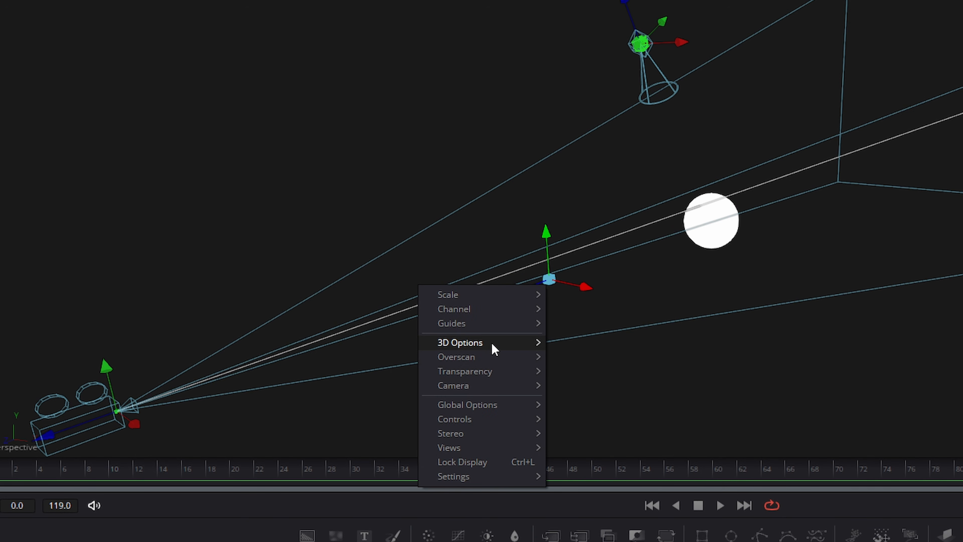
mouse_move(492, 343)
left_click(573, 468)
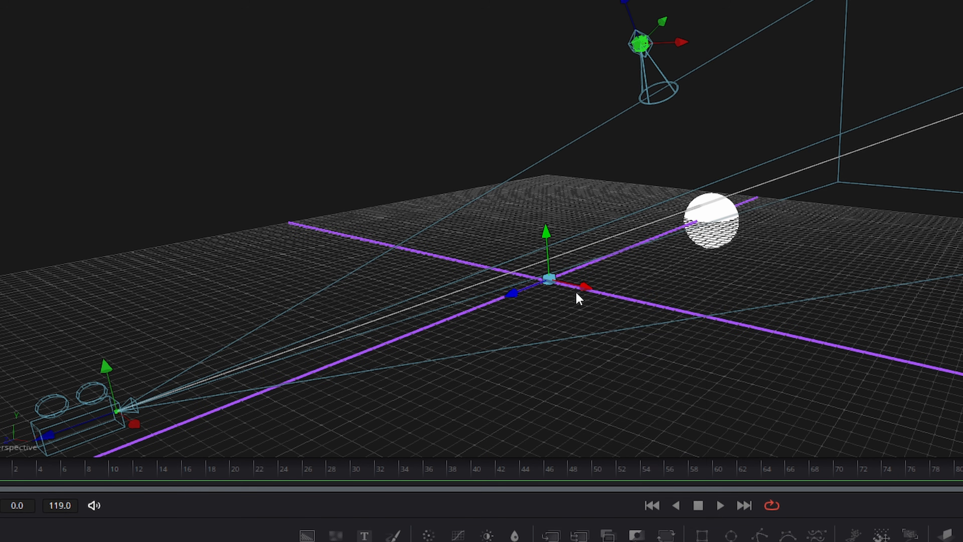
right_click(577, 294)
mouse_move(635, 349)
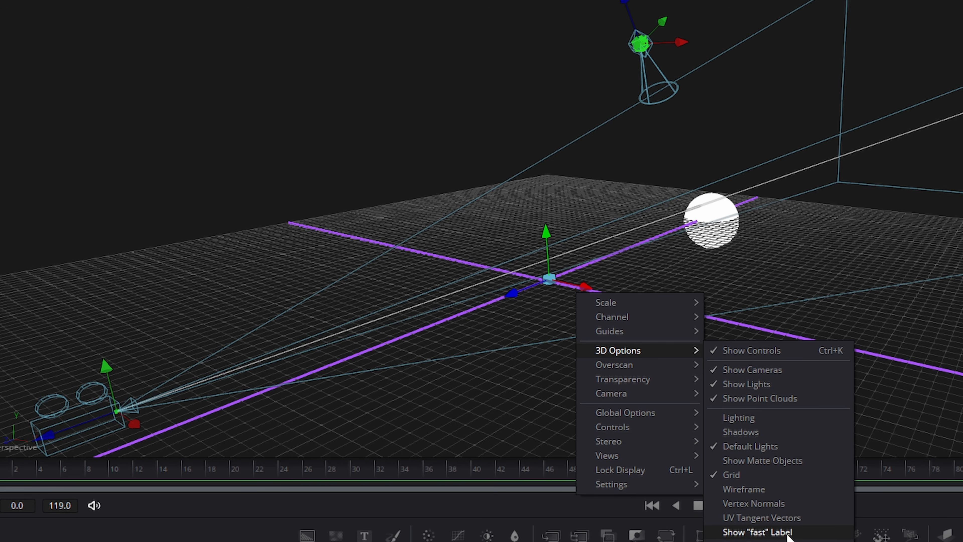
left_click(779, 504)
scroll(706, 211, "up", 2)
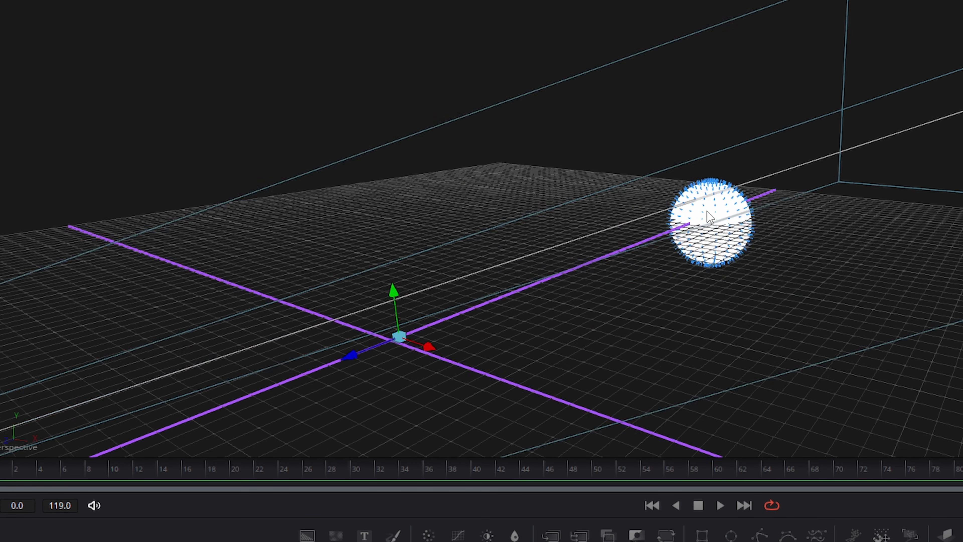
scroll(707, 211, "up", 3)
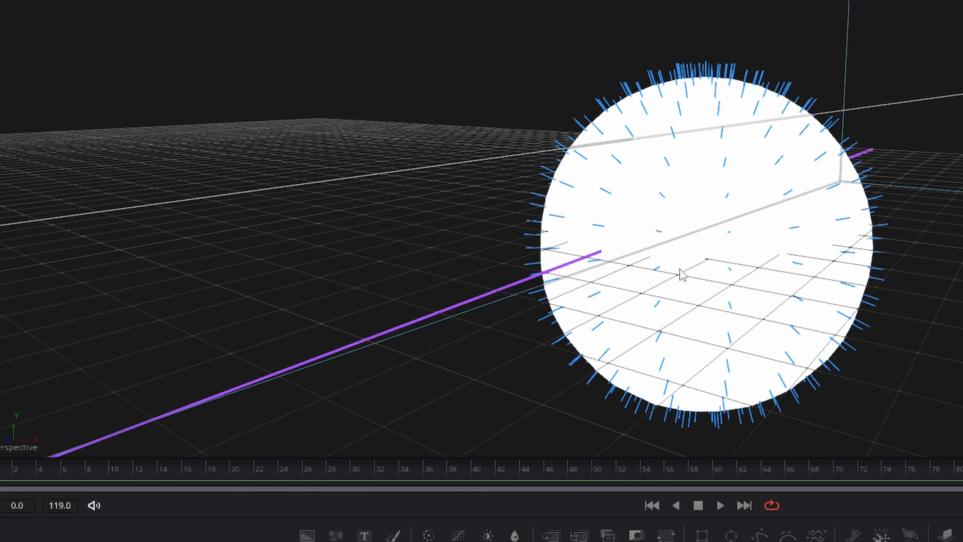
scroll(681, 272, "down", 4)
right_click(665, 254)
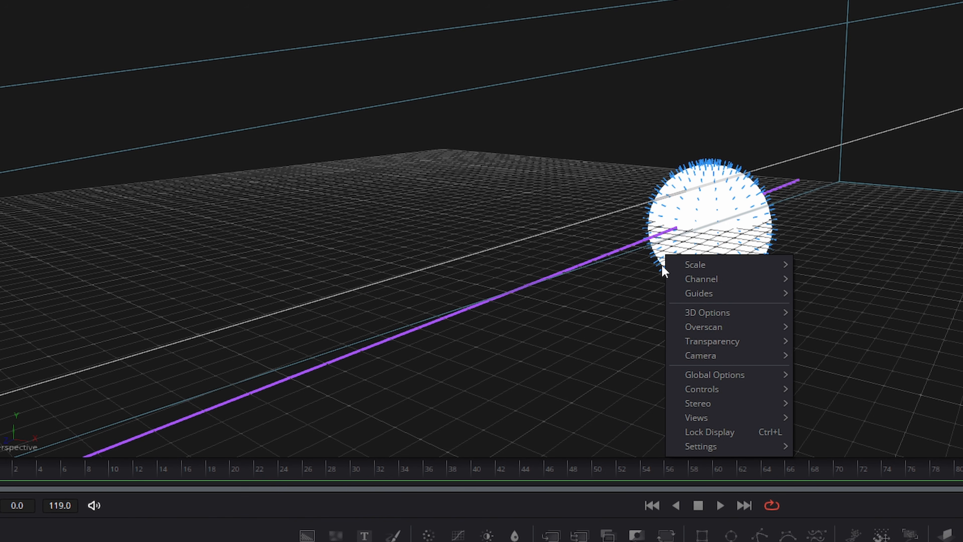
mouse_move(697, 318)
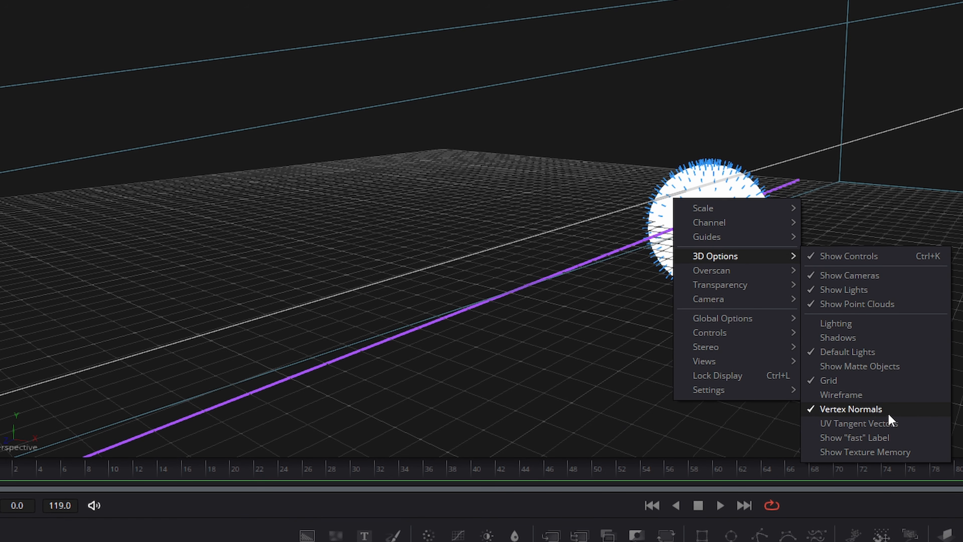
left_click(853, 410)
right_click(668, 239)
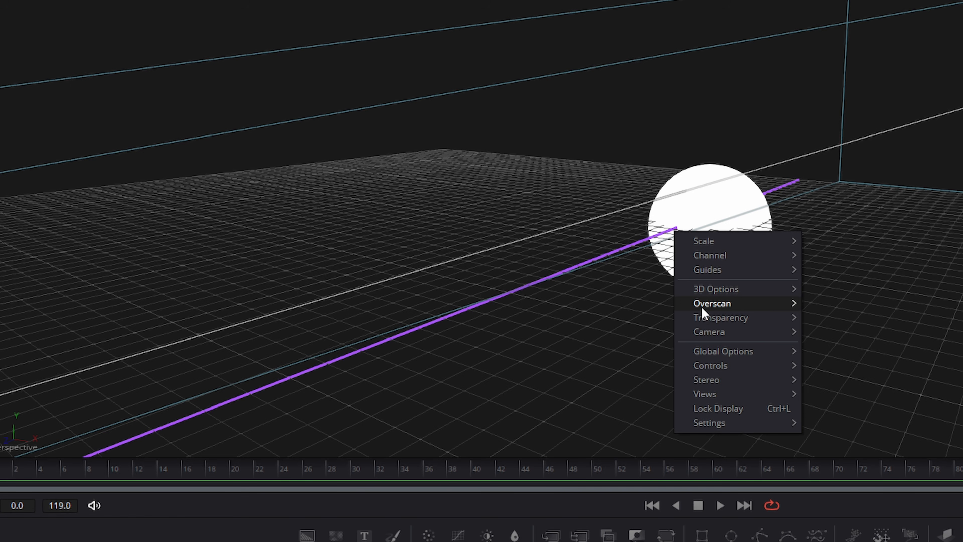
mouse_move(713, 304)
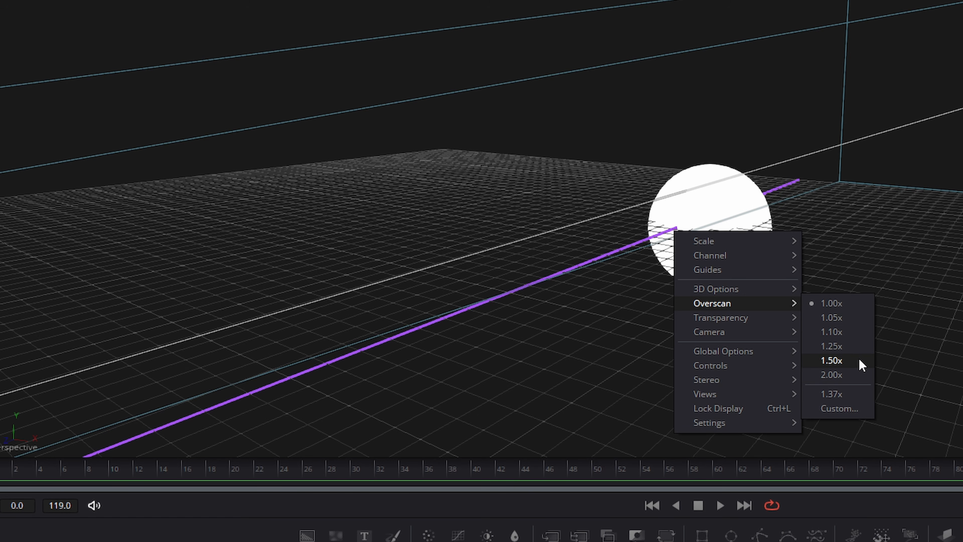
left_click(838, 361)
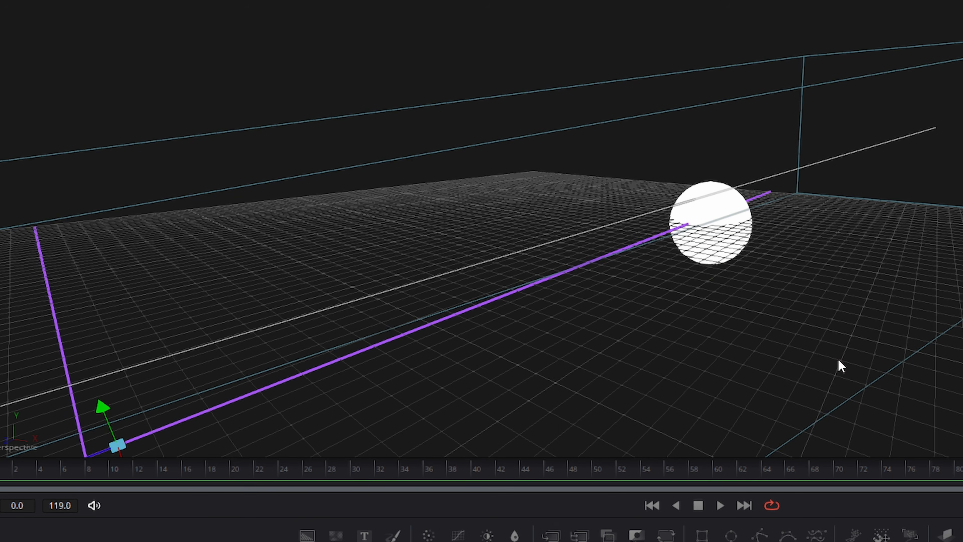
right_click(694, 220)
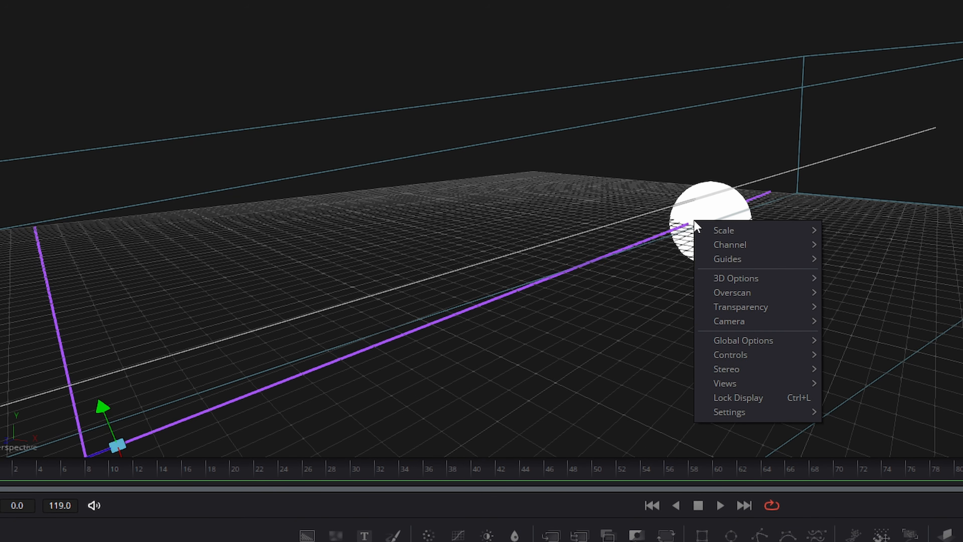
mouse_move(754, 294)
left_click(867, 293)
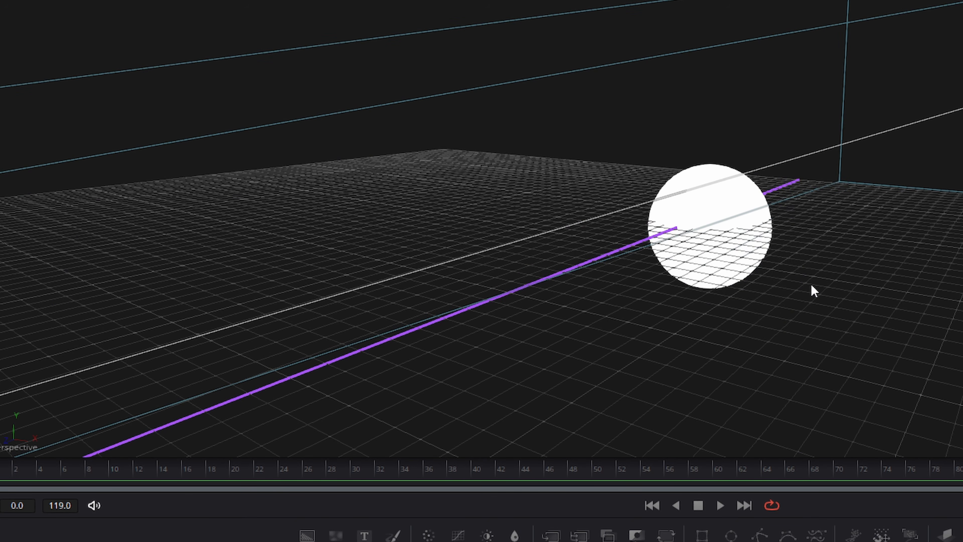
right_click(680, 227)
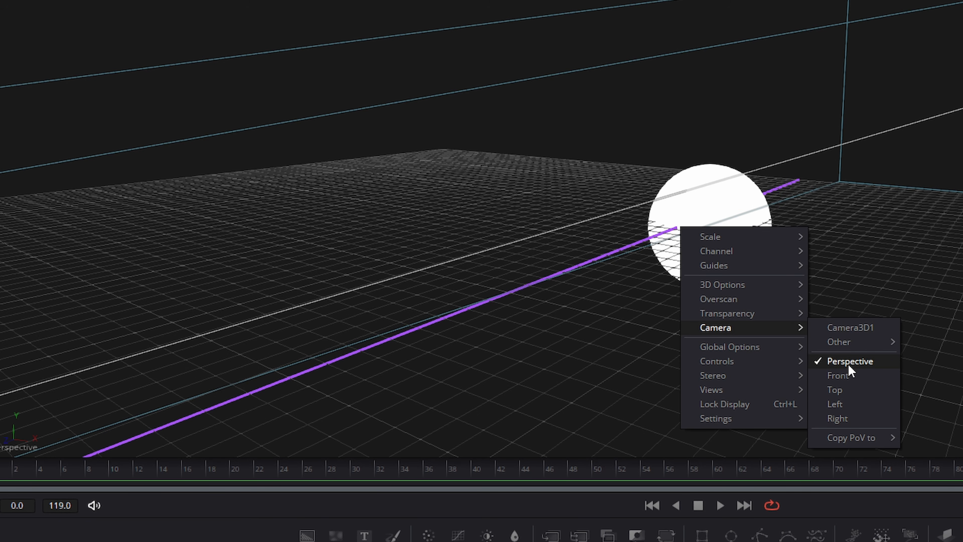
Switch the 3D viewer's camera to a free Perspective view.
left_click(838, 375)
right_click(611, 285)
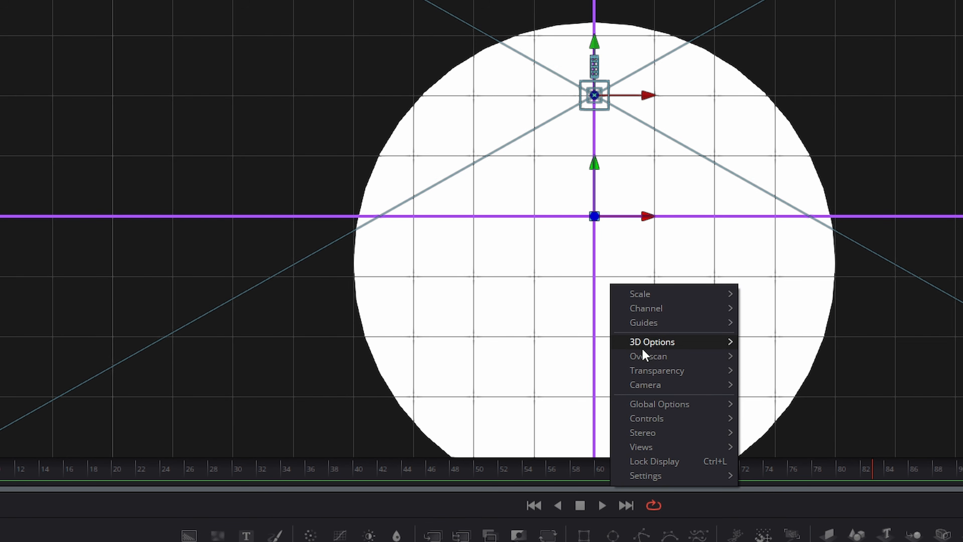
mouse_move(647, 387)
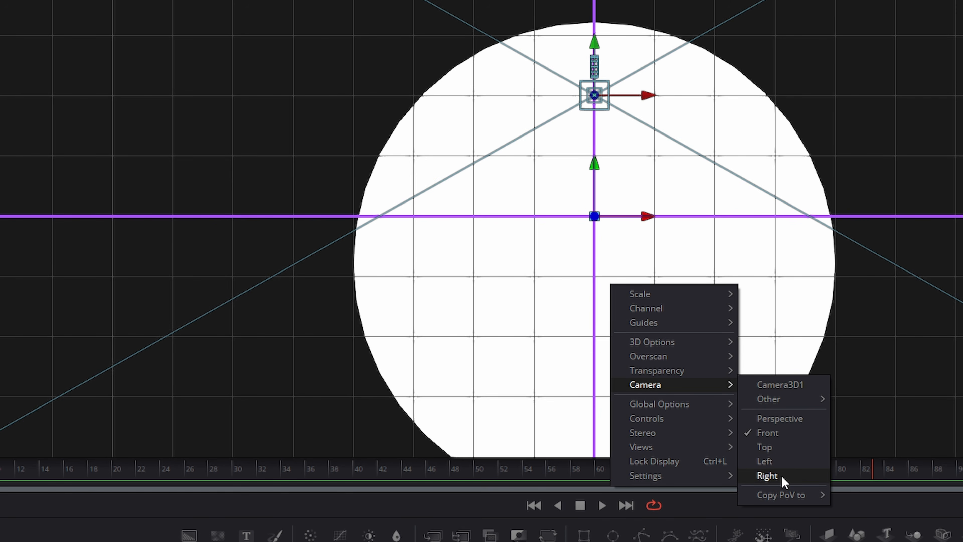
left_click(792, 420)
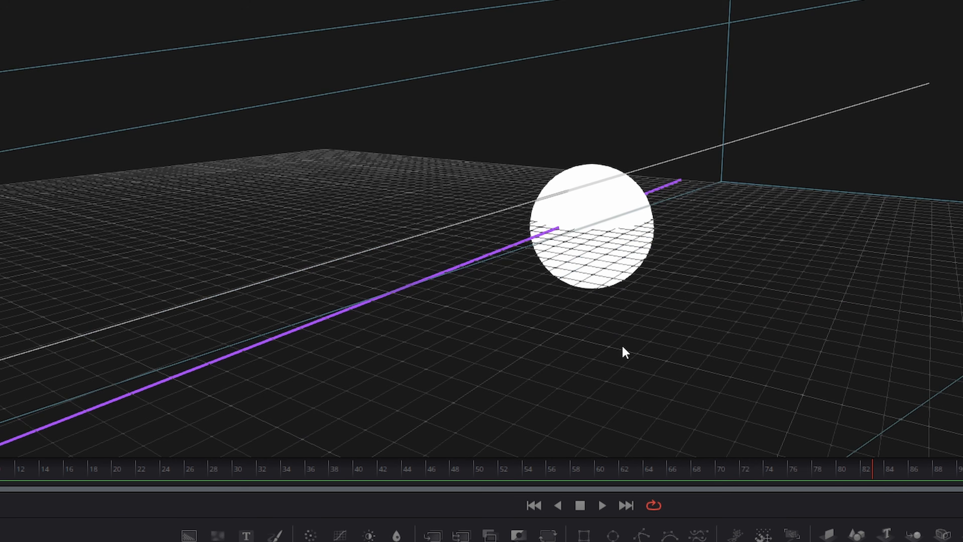
Make the viewer look through SpotLight1 via Camera > Other > SpotLight1.
right_click(451, 212)
mouse_move(494, 332)
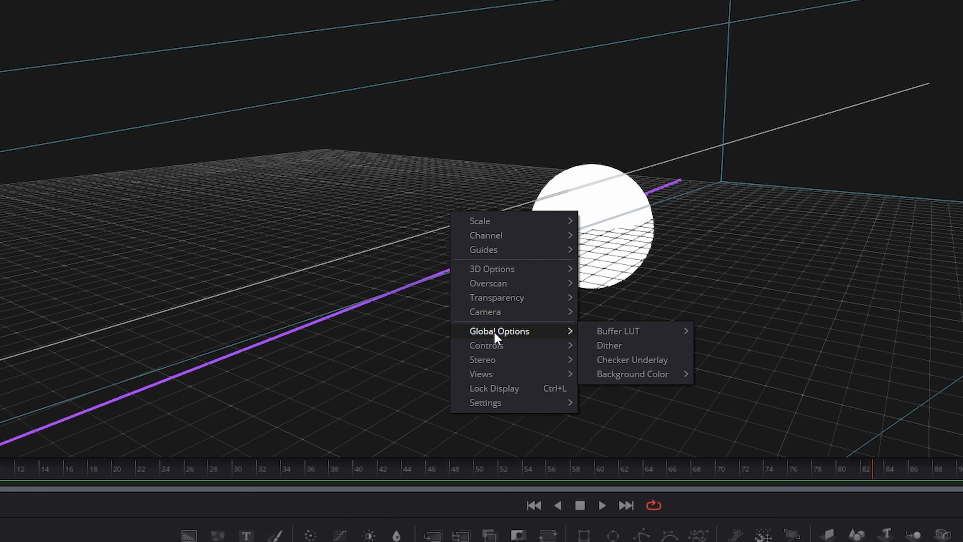
mouse_move(494, 313)
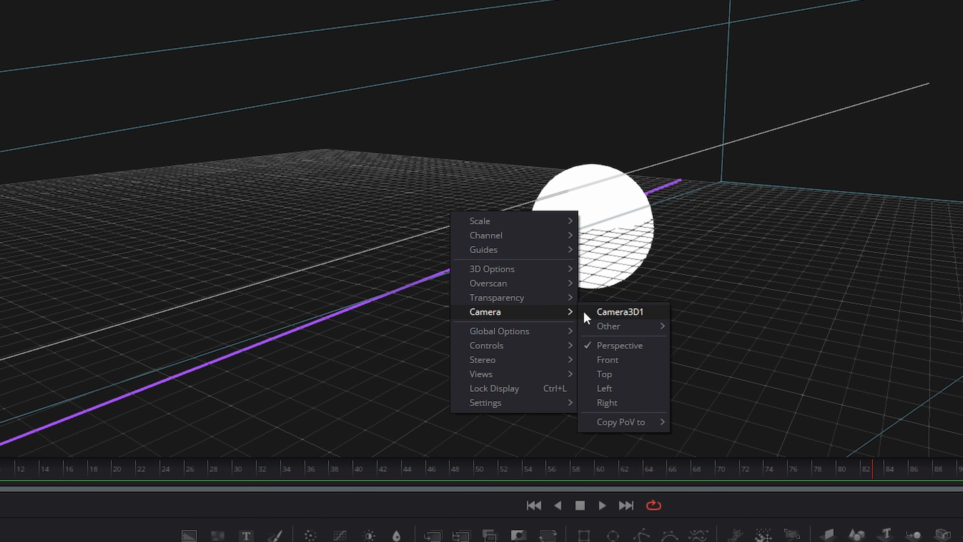
mouse_move(619, 328)
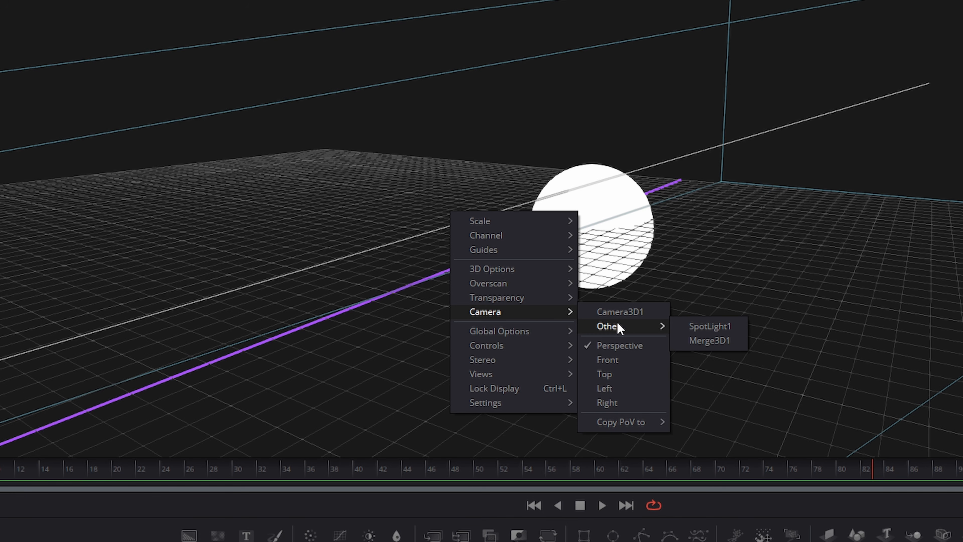
left_click(712, 327)
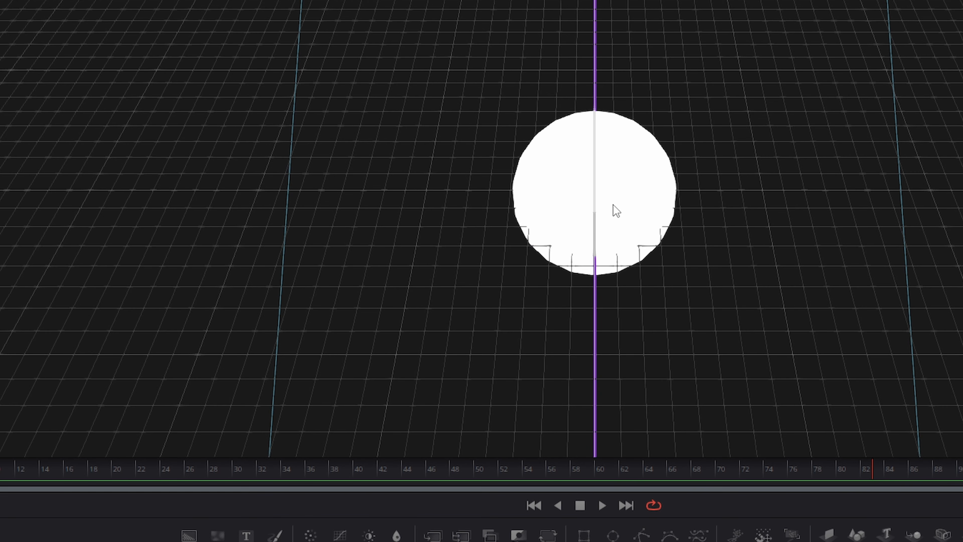
Set the viewer camera to Camera3D1, then back to Perspective.
right_click(577, 171)
mouse_move(645, 270)
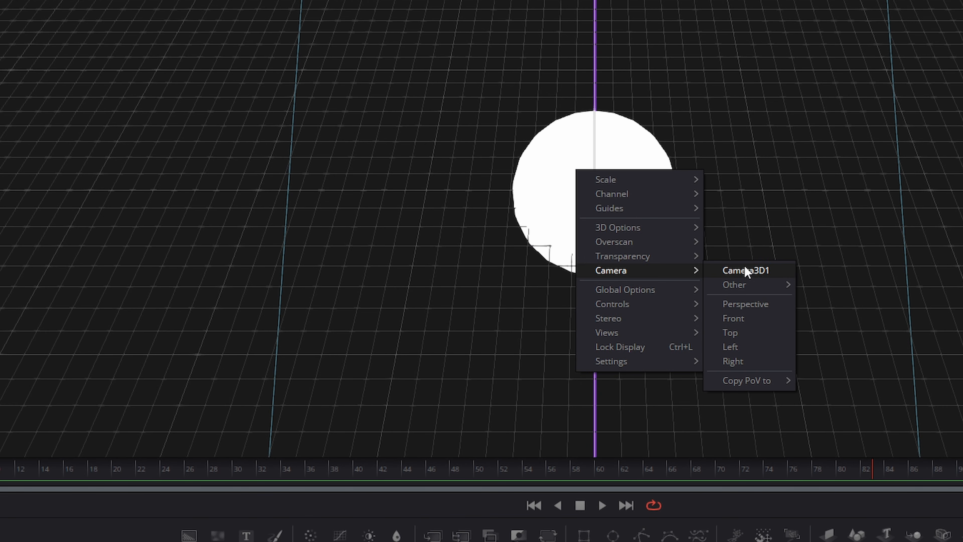
left_click(746, 271)
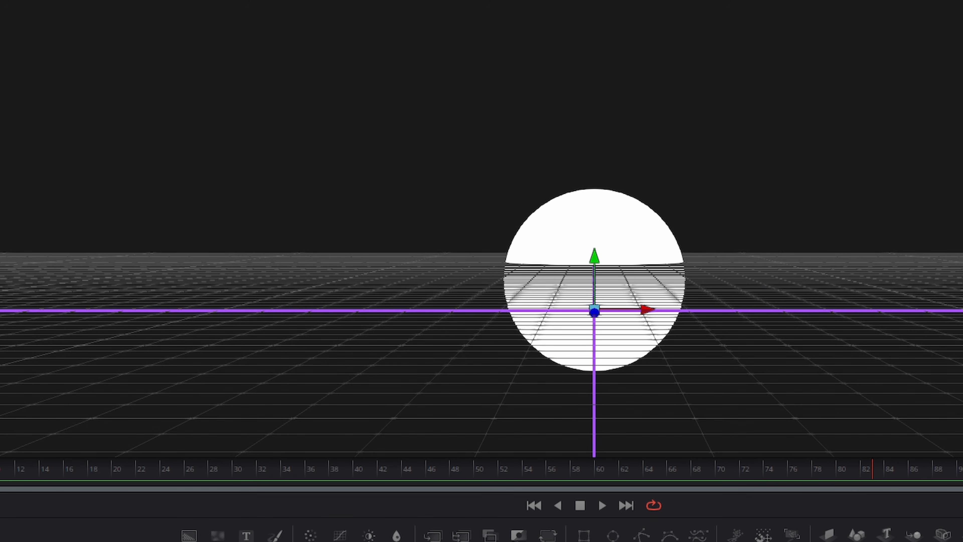
right_click(544, 221)
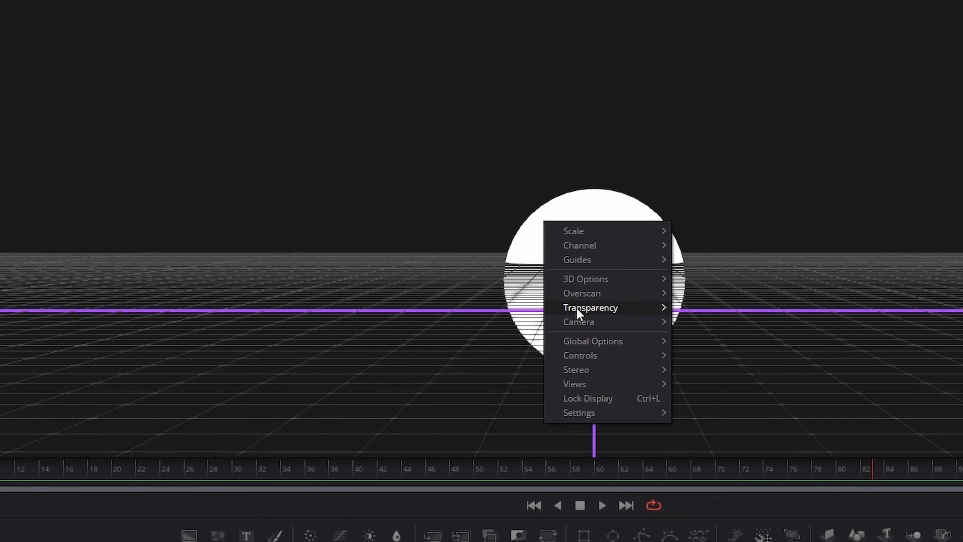
mouse_move(580, 324)
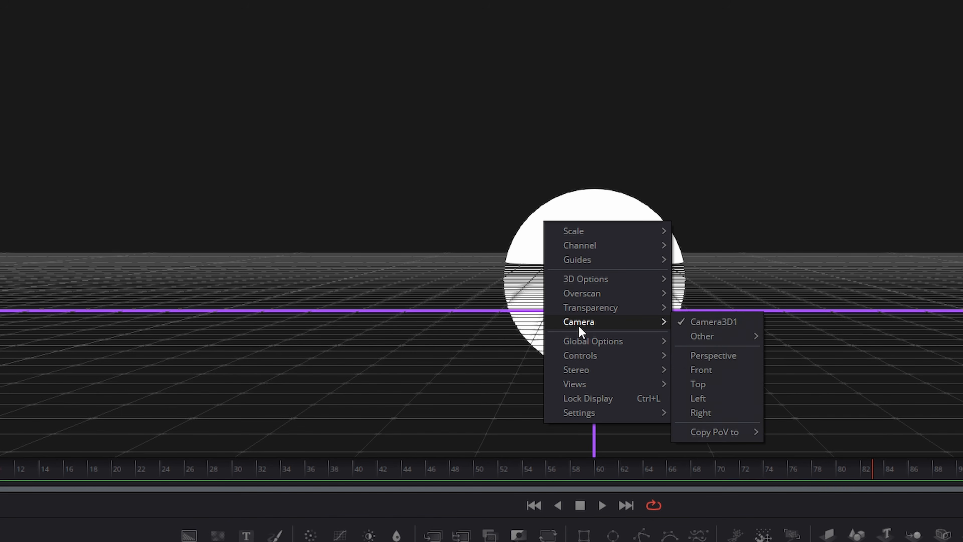
left_click(719, 356)
Pan, zoom and orbit the perspective view to reveal the spotlight and camera frustum.
middle_click_drag(585, 220, 627, 196)
scroll(627, 196, "down", 3, "ctrl")
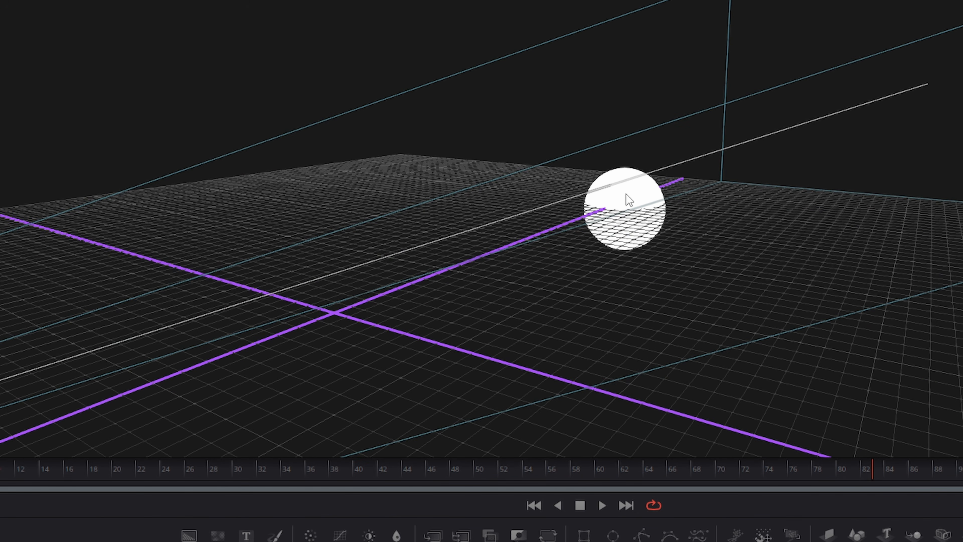
middle_click_drag(515, 166, 524, 236)
right_click(486, 220)
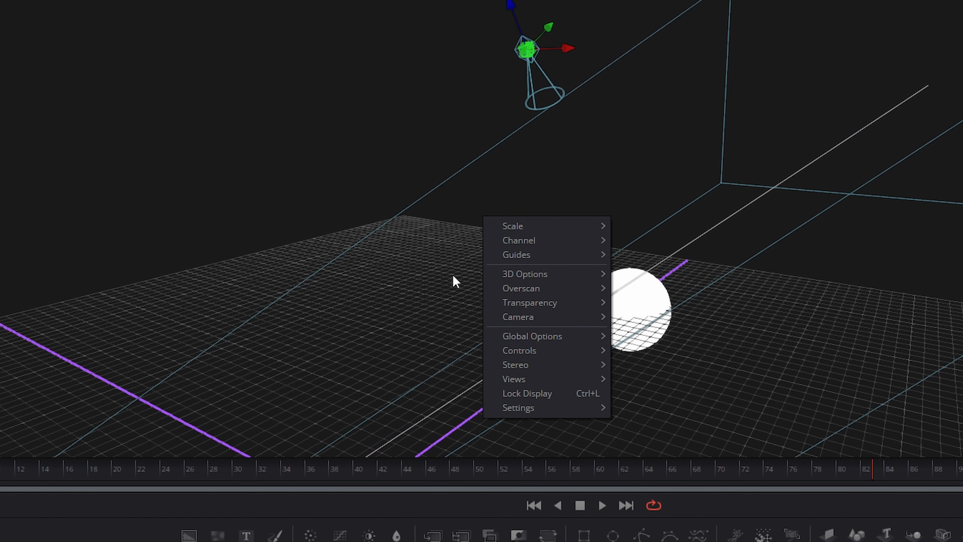
mouse_move(522, 320)
mouse_move(651, 431)
left_click(278, 162)
middle_click_drag(421, 288, 856, 235, "alt")
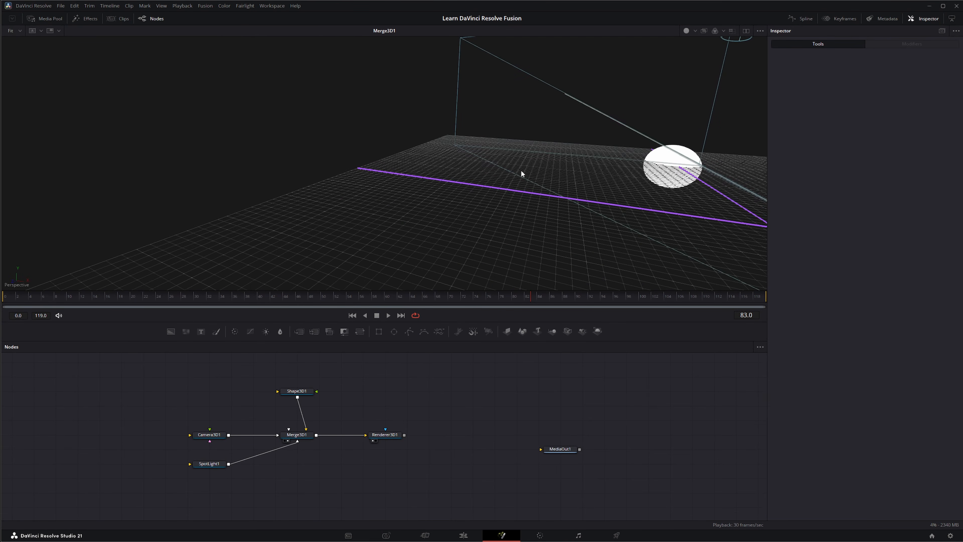
middle_click_drag(521, 174, 528, 145, "alt")
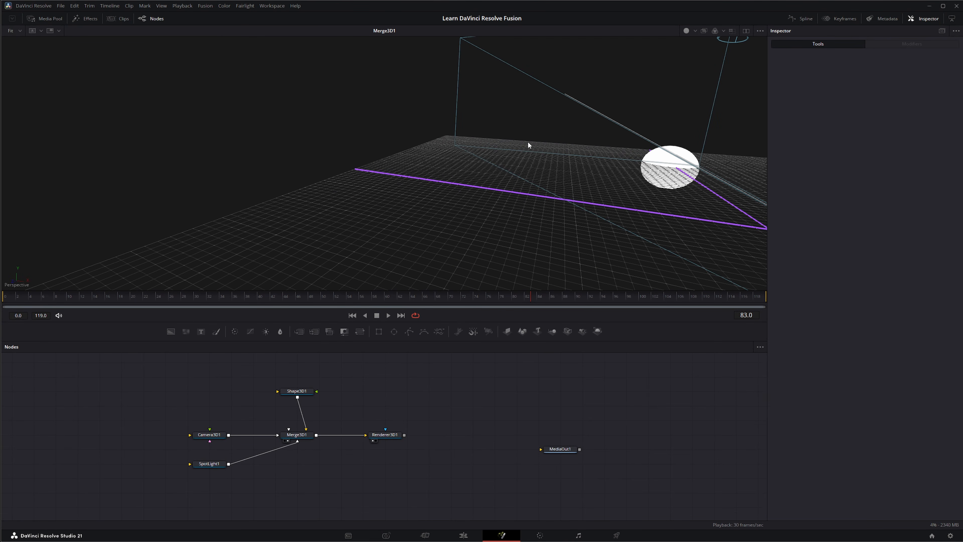
middle_click_drag(519, 237, 525, 215, "alt")
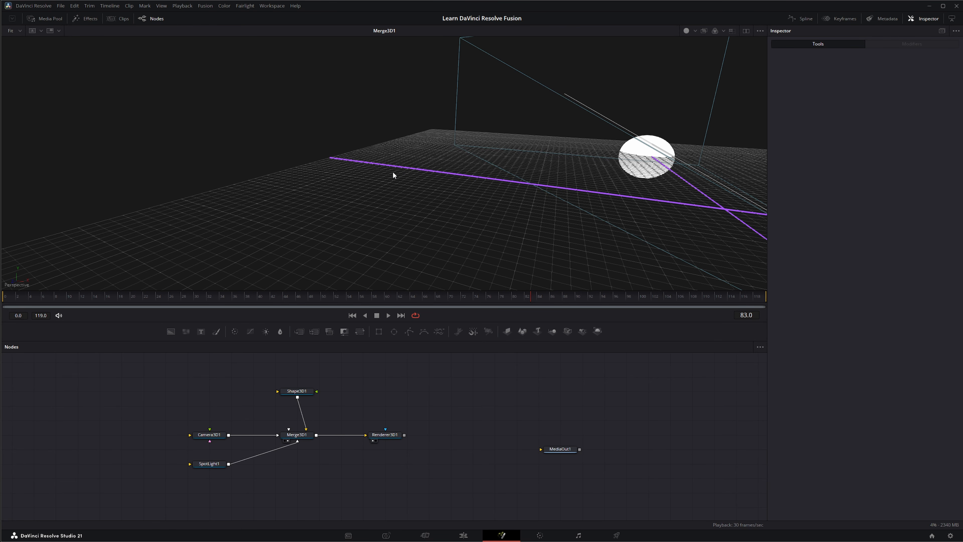
Copy the viewer's point of view to SpotLight1 via Camera > Copy PoV to > Other.
right_click(377, 171)
mouse_move(398, 221)
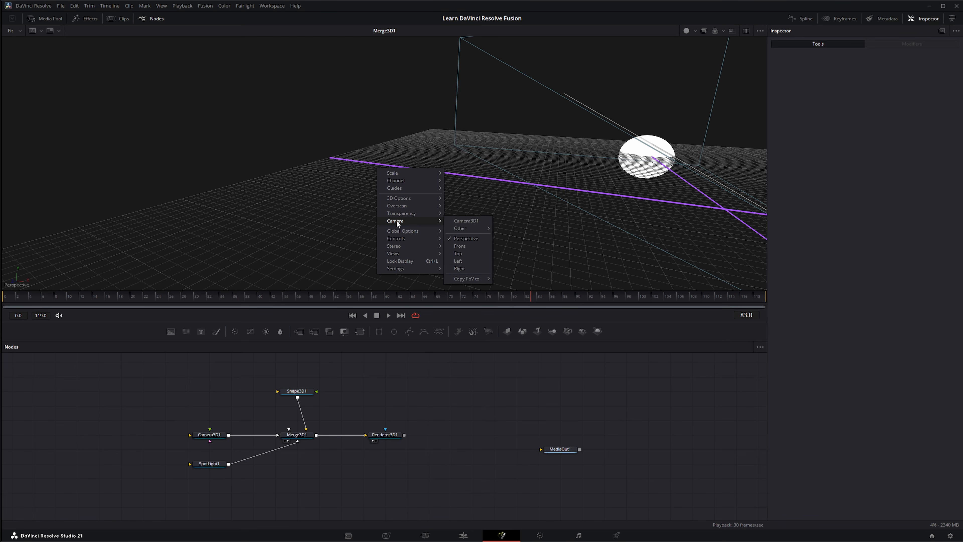
mouse_move(462, 280)
mouse_move(516, 288)
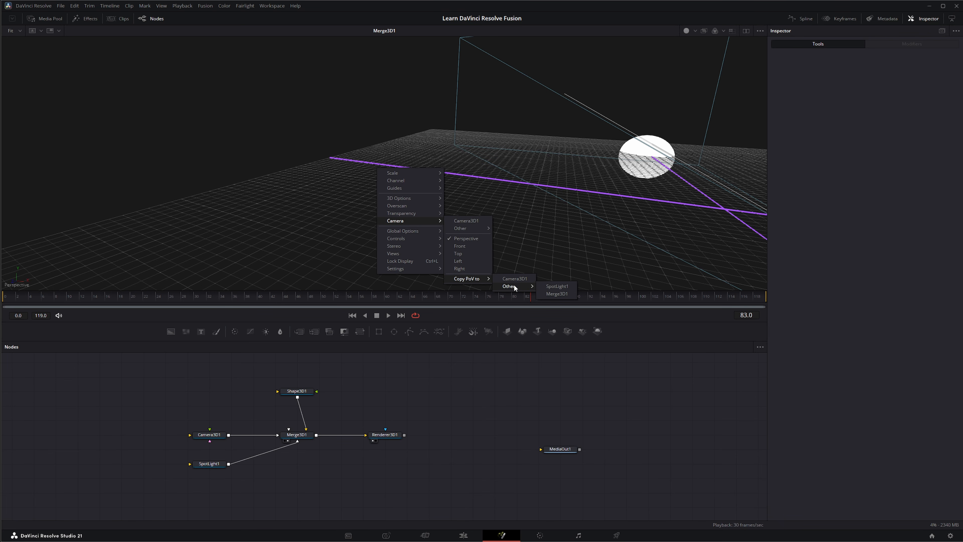
left_click(569, 287)
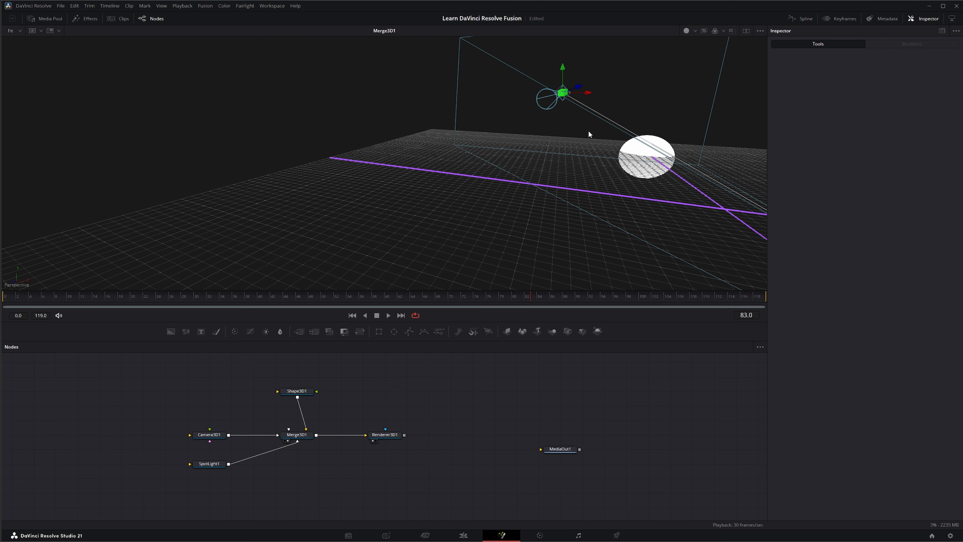
Orbit, zoom and pan the view to check the spotlight above the sphere.
mouse_move(587, 163)
middle_mouse_down()
mouse_move(555, 180)
mouse_move(570, 166)
middle_mouse_up()
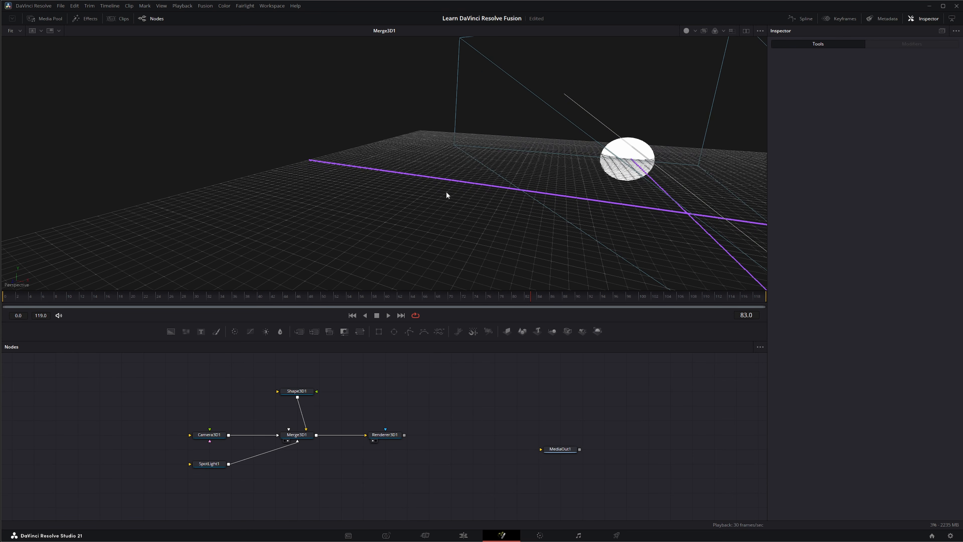
middle_click_drag(446, 195, 303, 236, "alt")
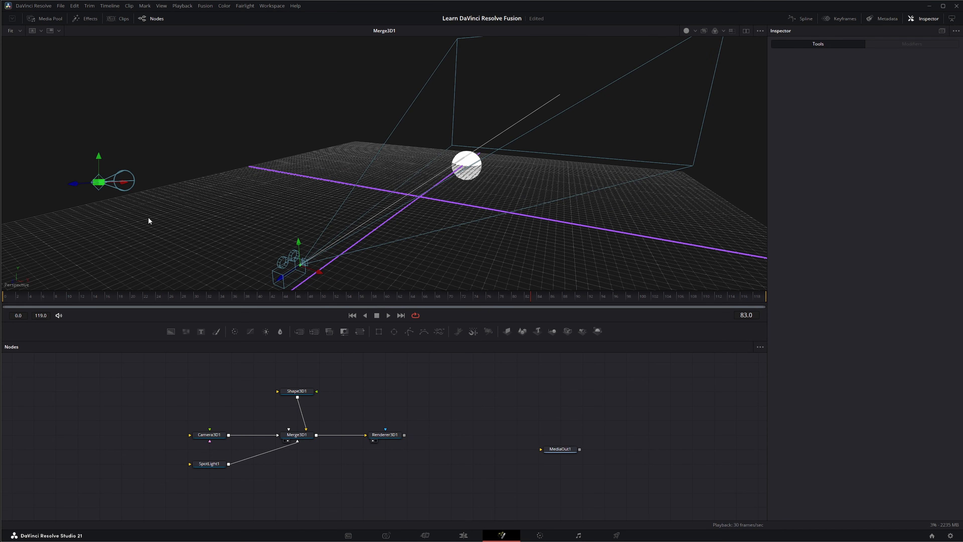
middle_click_drag(149, 221, 307, 280, "alt")
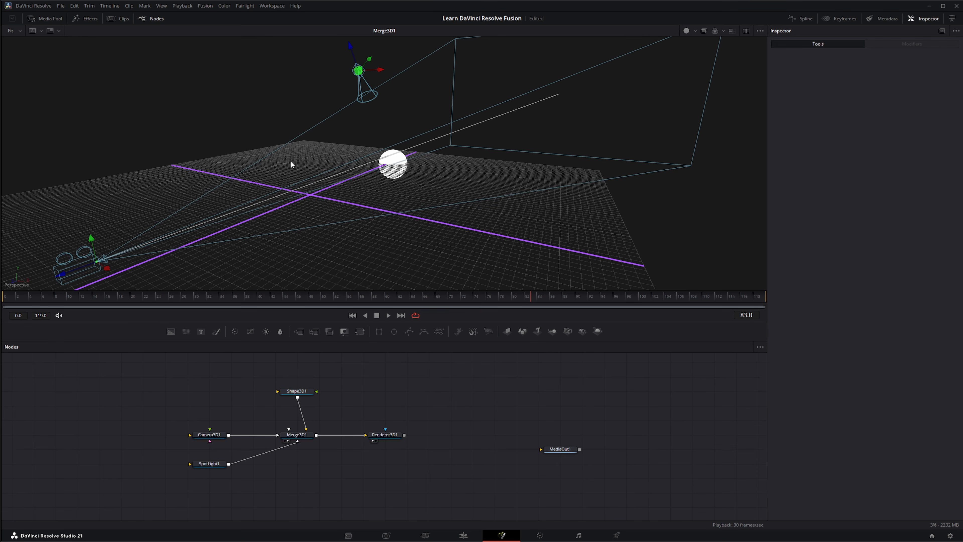
scroll(268, 186, "down", 2)
scroll(268, 186, "up", 2)
scroll(268, 186, "down", 2)
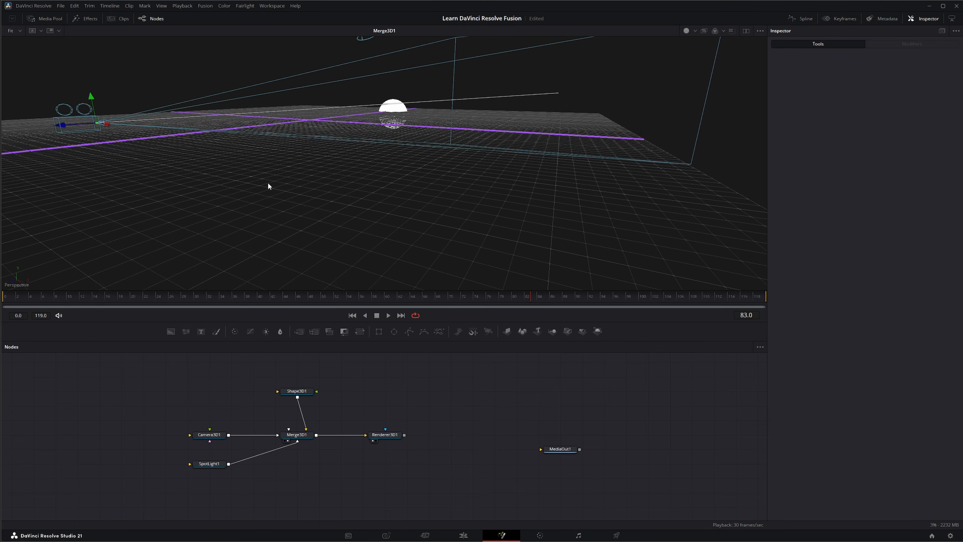
scroll(268, 186, "up", 3)
scroll(268, 186, "down", 4)
scroll(268, 186, "up", 3)
scroll(268, 186, "down", 3)
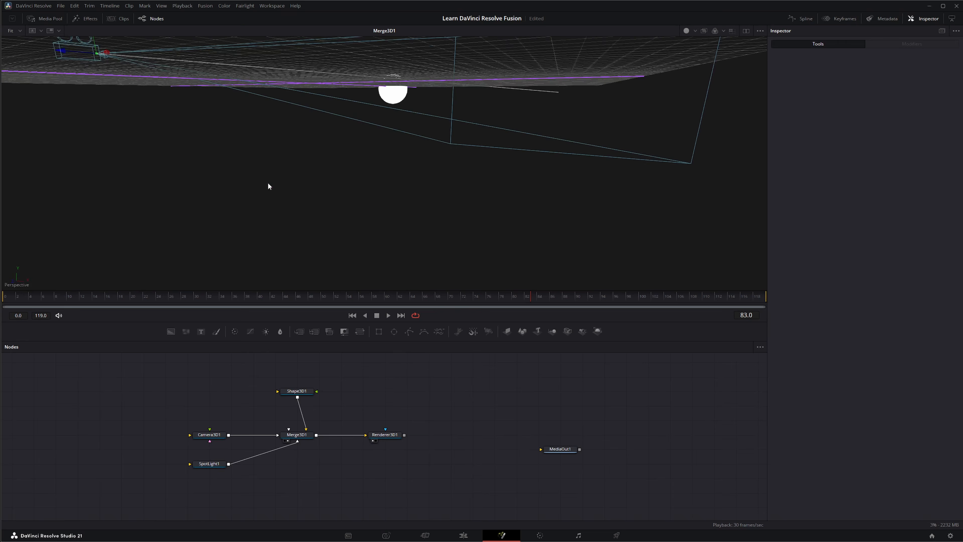
scroll(267, 186, "up", 3)
scroll(268, 186, "down", 3)
scroll(268, 186, "up", 3)
scroll(267, 186, "down", 3)
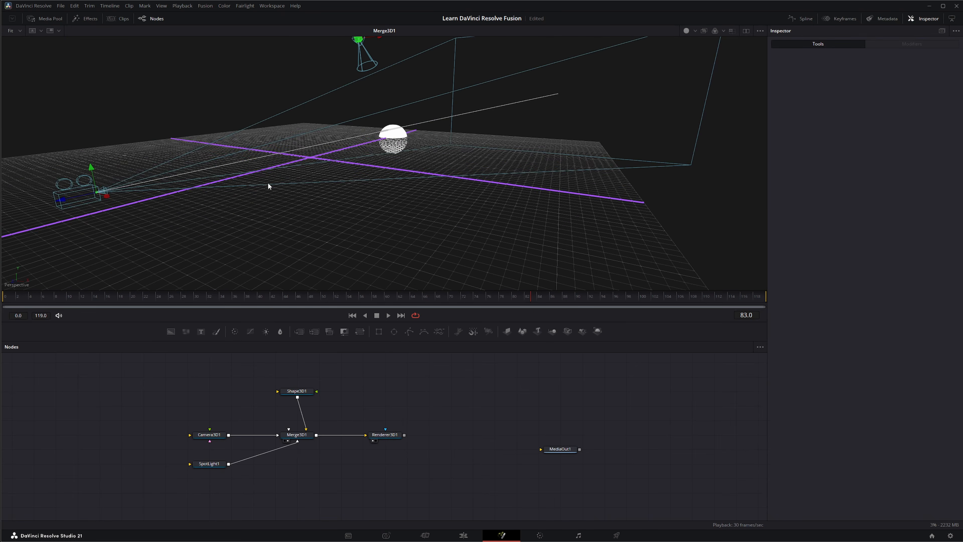
scroll(264, 160, "down", 4)
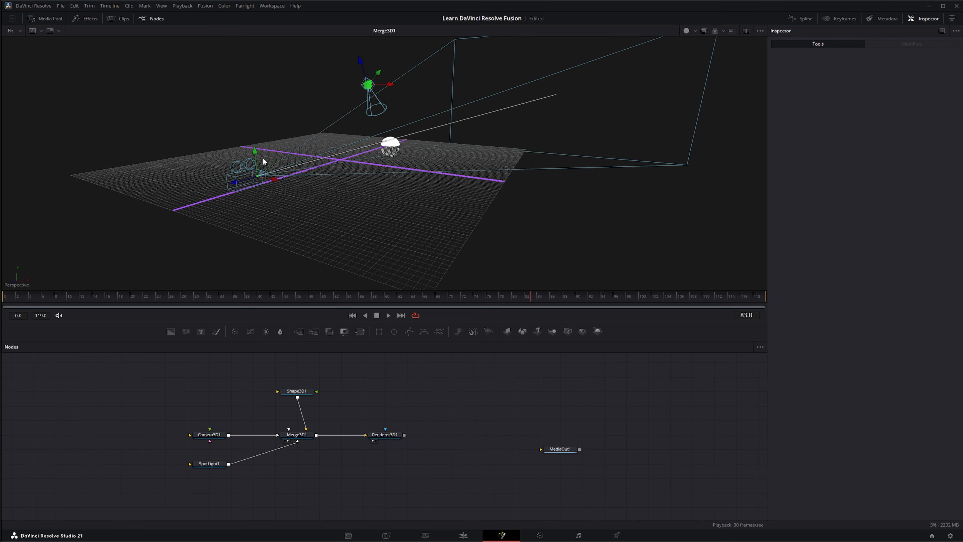
scroll(263, 160, "up", 6)
scroll(263, 162, "up", 2)
scroll(263, 162, "down", 5)
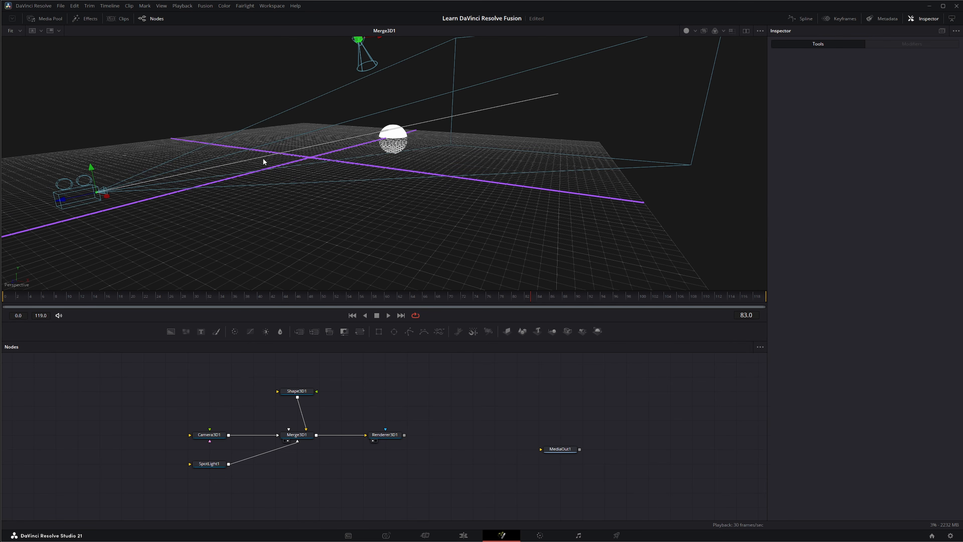
scroll(263, 161, "up", 3)
scroll(264, 161, "up", 3)
scroll(263, 161, "down", 3)
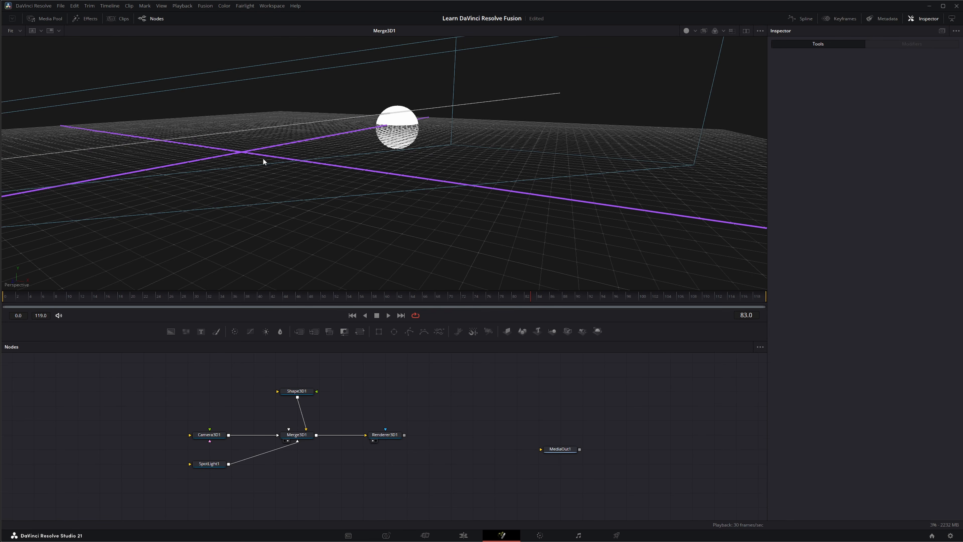
scroll(264, 162, "up", 3)
scroll(264, 162, "down", 3)
middle_click_drag(250, 164, 416, 187)
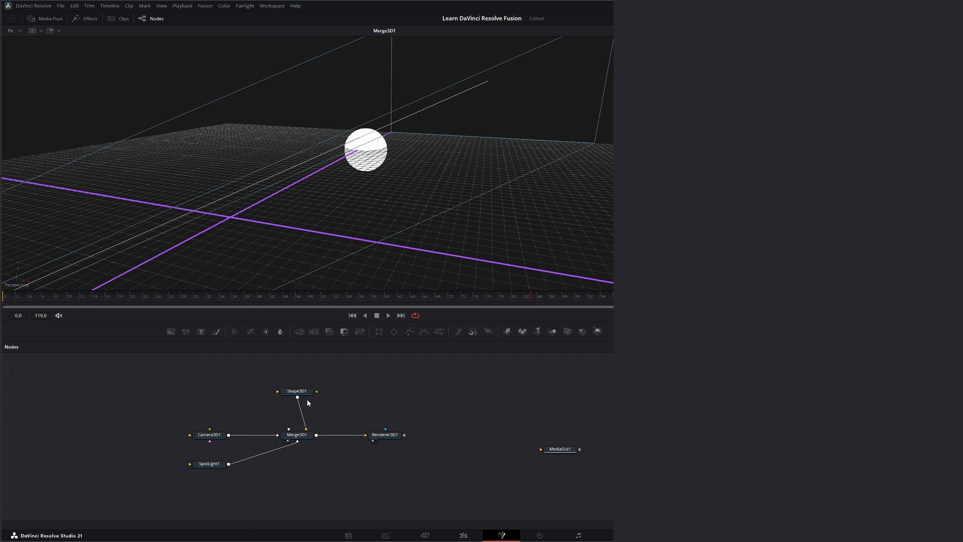
Give the Shape3D1 sphere a lavender diffuse colour (RGB 170, 170, 255).
left_click(296, 394)
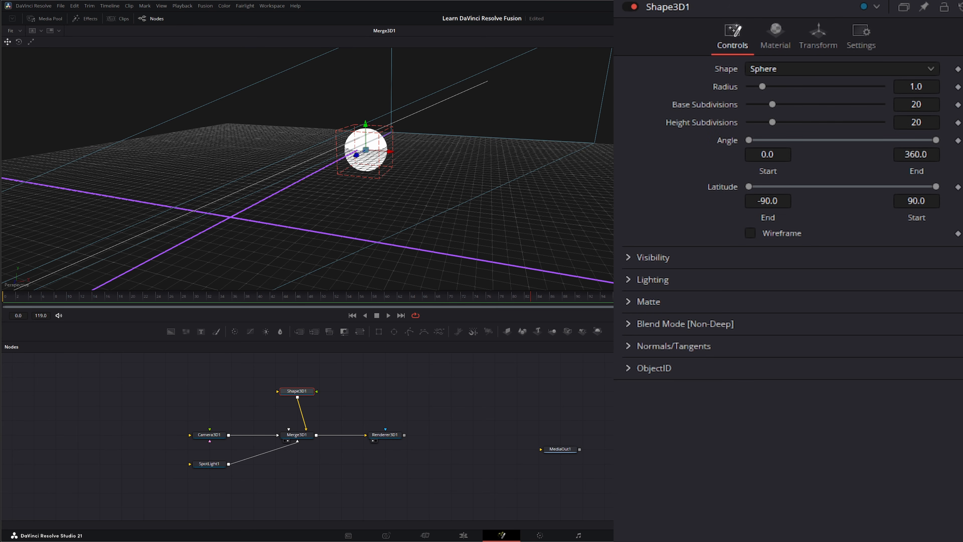
left_click(747, 31)
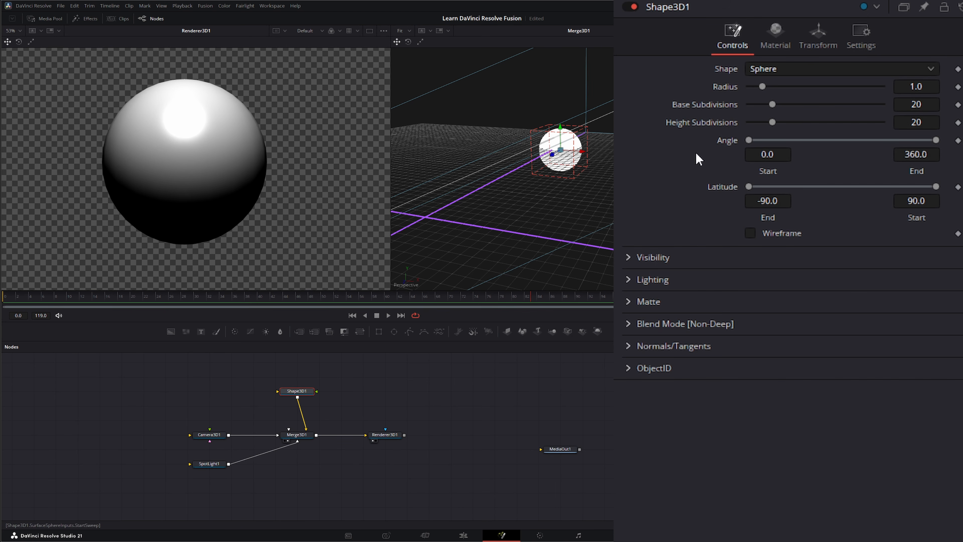
left_click(776, 39)
left_click(795, 82)
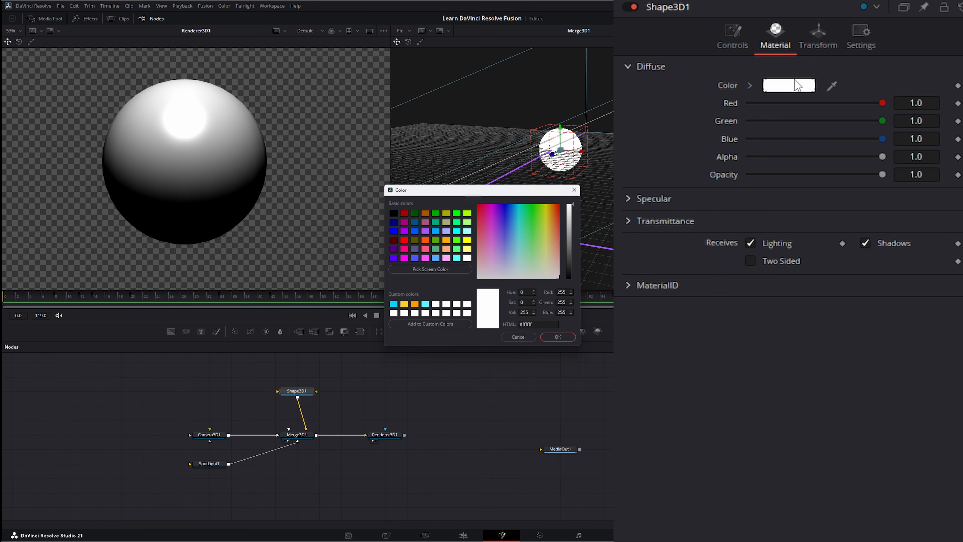
left_click(446, 234)
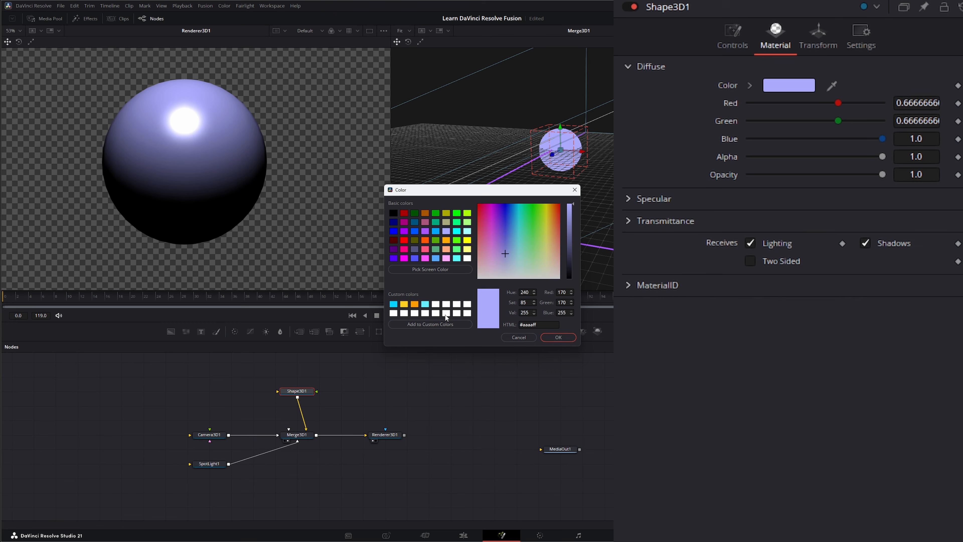
left_click(559, 338)
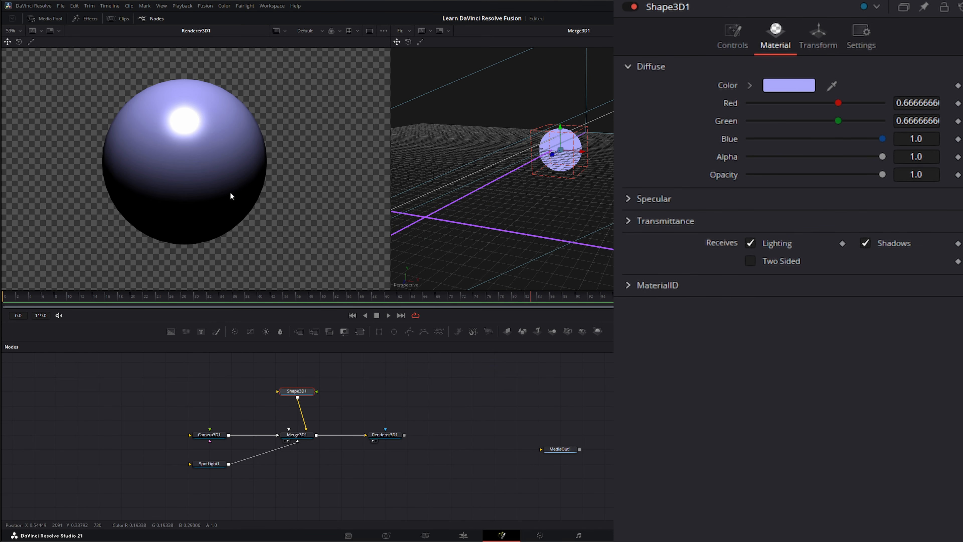
middle_click_drag(410, 384, 408, 389)
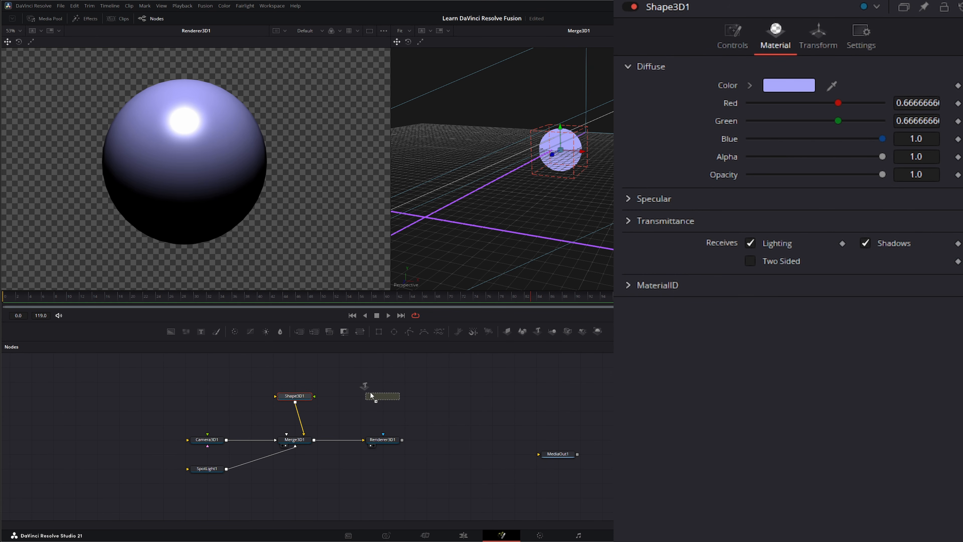
Add a Text3D node wired into Merge3D1 reading '3D TEXT'.
left_click_drag(201, 385, 299, 447)
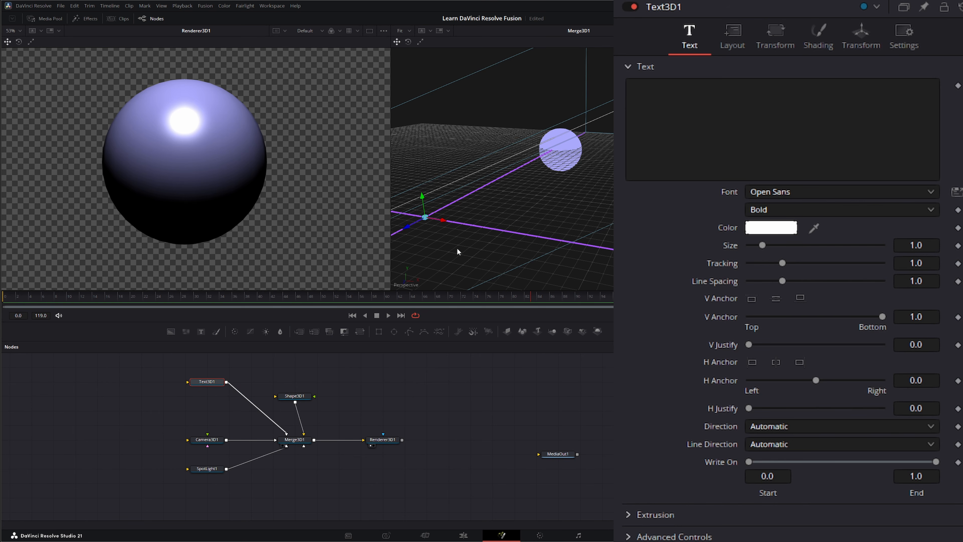
left_click(759, 112)
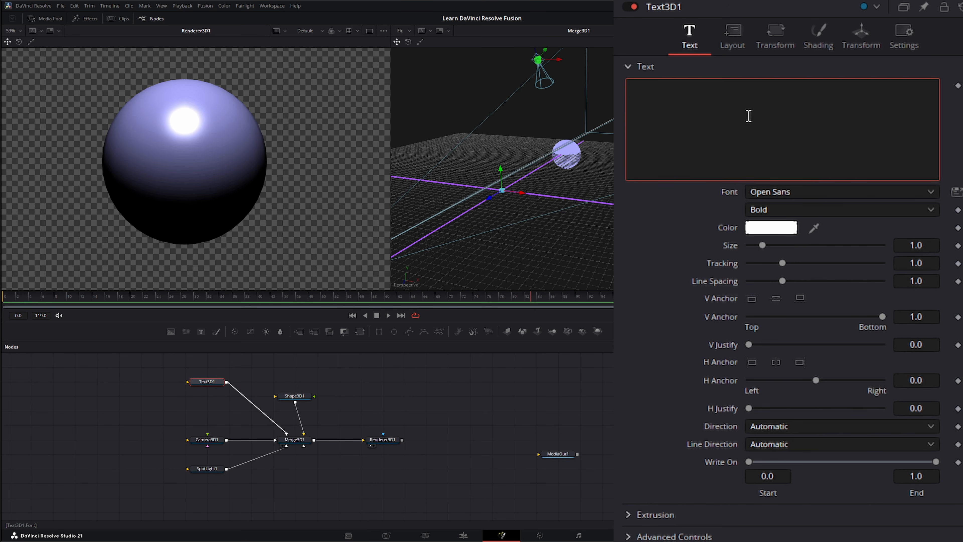
type("3D TEXT")
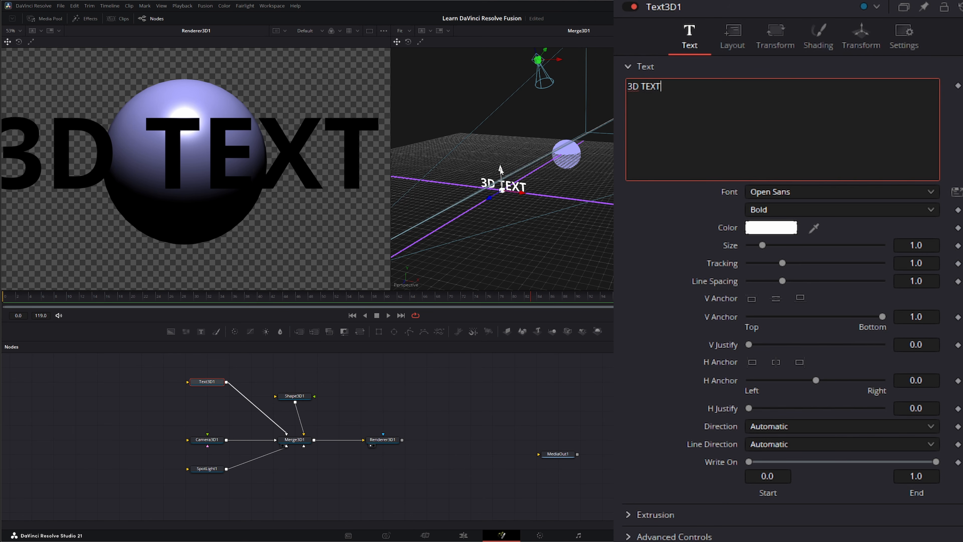
left_click_drag(501, 171, 507, 190)
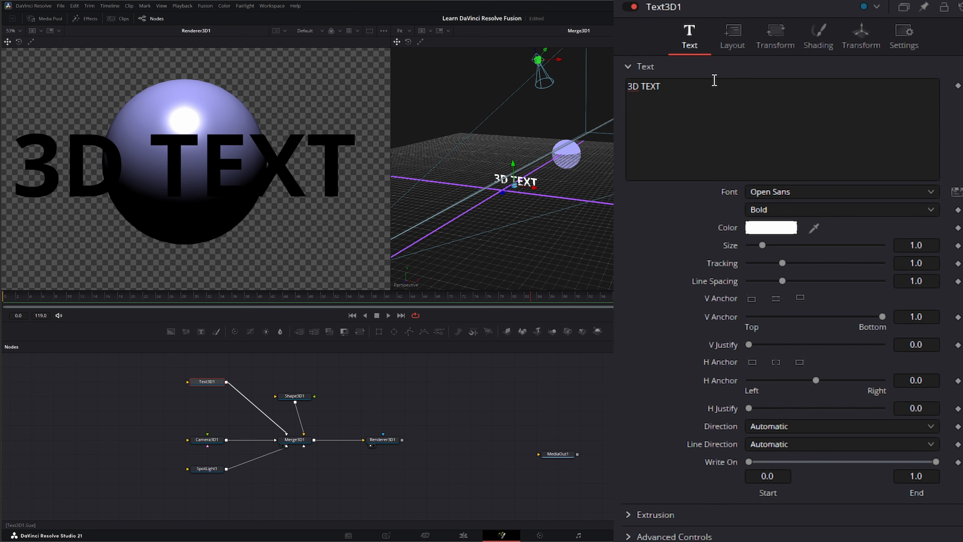
Extrude the text to 0.2 depth and rotate it 23.6 degrees around Y.
left_click(628, 67)
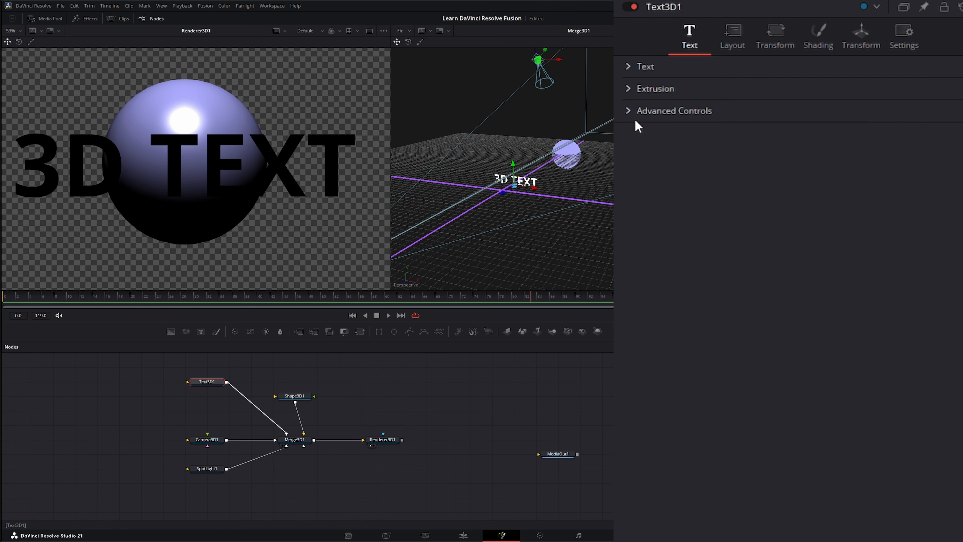
left_click(628, 89)
left_click_drag(749, 125, 895, 139)
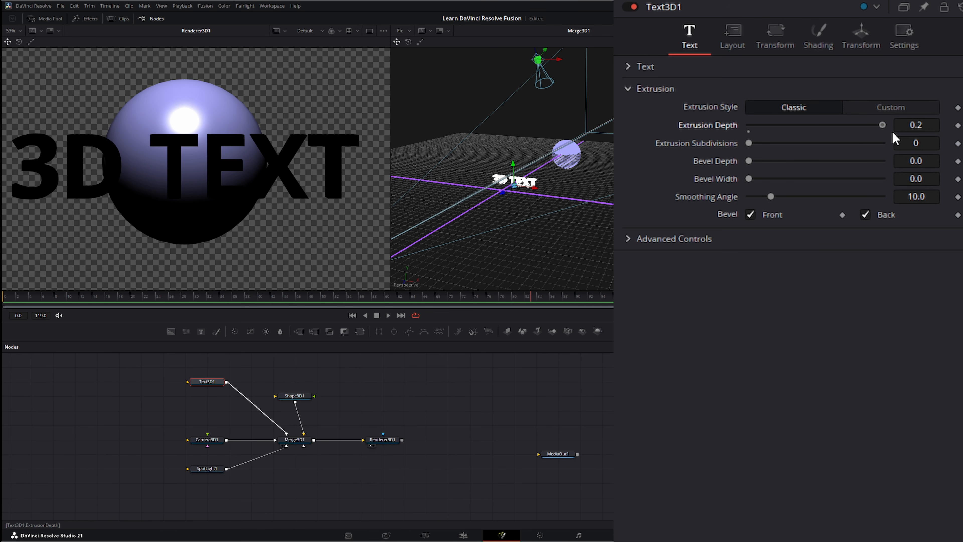
left_click(861, 38)
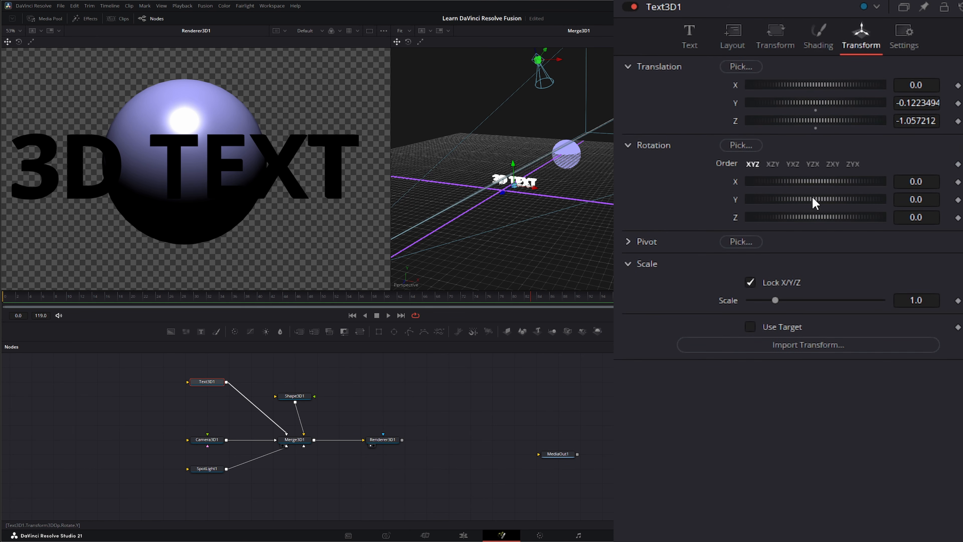
left_click_drag(808, 198, 817, 197)
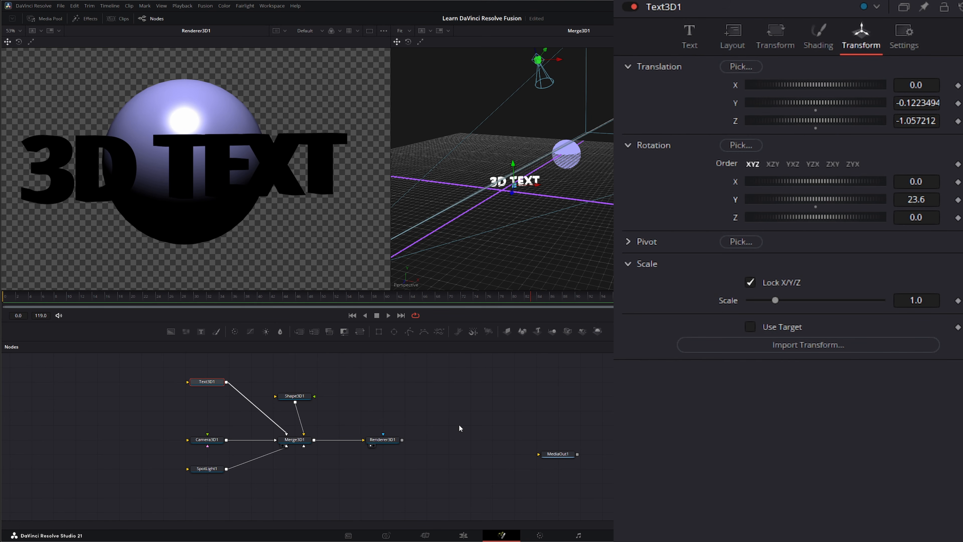
left_click(370, 404)
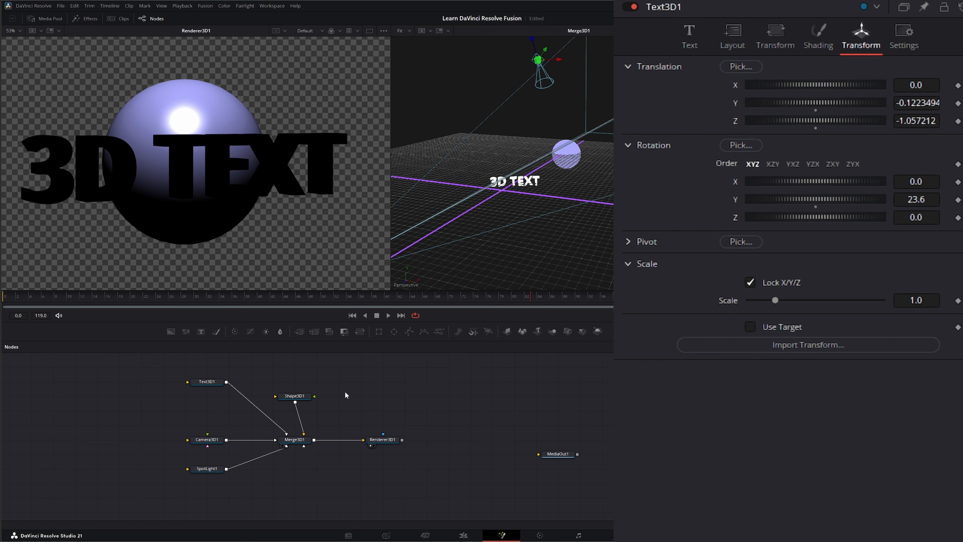
Add an Ambient Light feeding Merge3D1 with intensity about 0.214.
key("shift+space")
type("ambi")
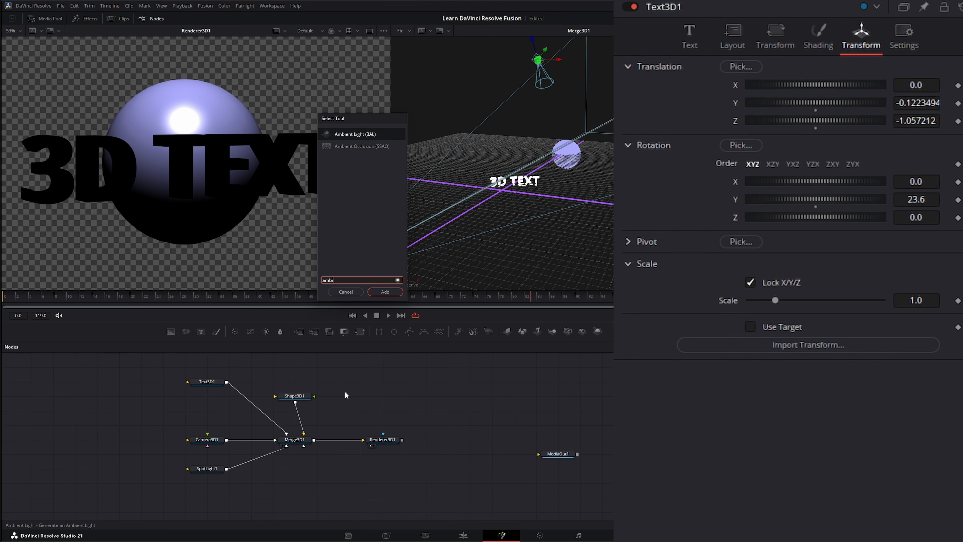
left_click(386, 291)
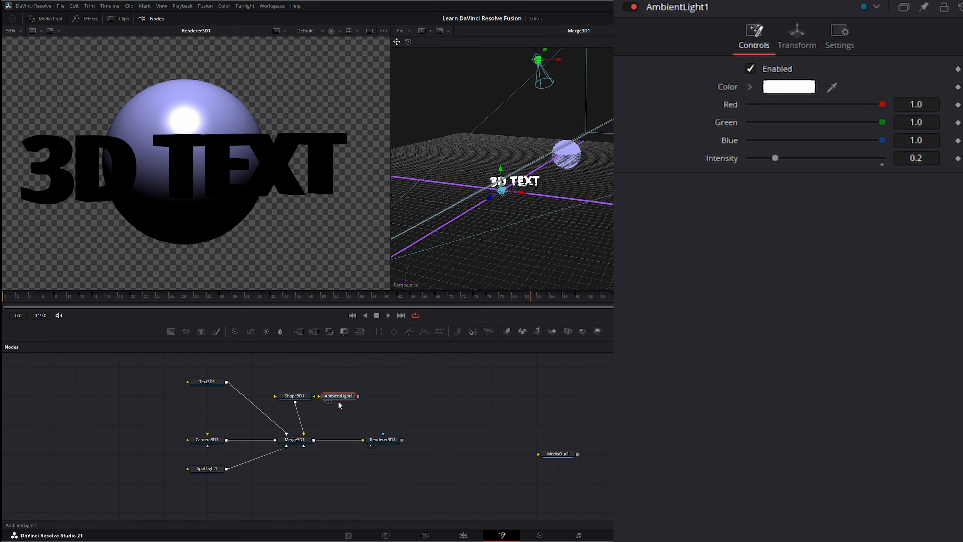
left_click_drag(324, 401, 295, 441)
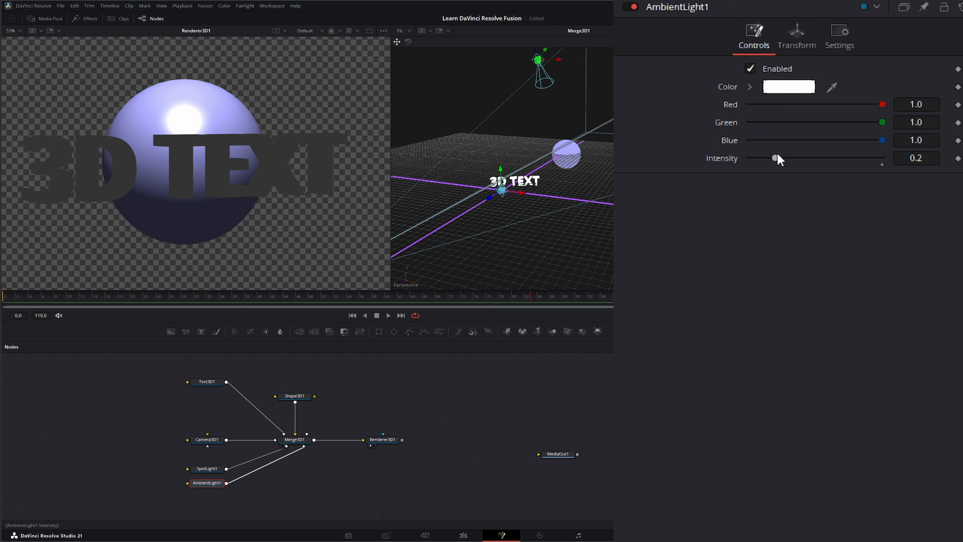
mouse_move(776, 157)
left_mouse_down()
mouse_move(802, 157)
mouse_move(777, 159)
left_mouse_up()
mouse_move(548, 223)
middle_mouse_down()
mouse_move(539, 223)
mouse_move(542, 214)
middle_mouse_up()
Drag the 3D text back in the viewer to Z -5.78.
middle_click_drag(494, 241, 441, 180, "alt")
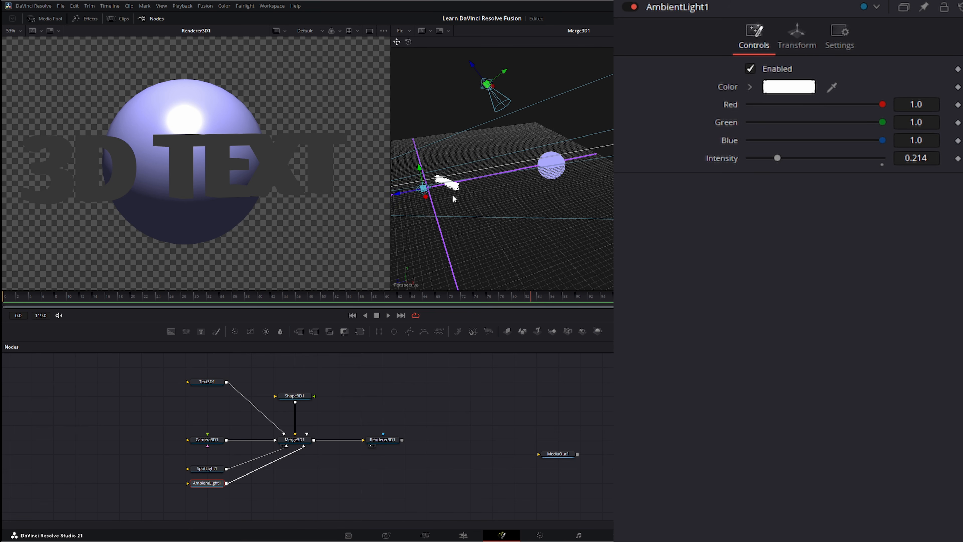
left_click(440, 186)
left_click_drag(438, 193, 506, 178)
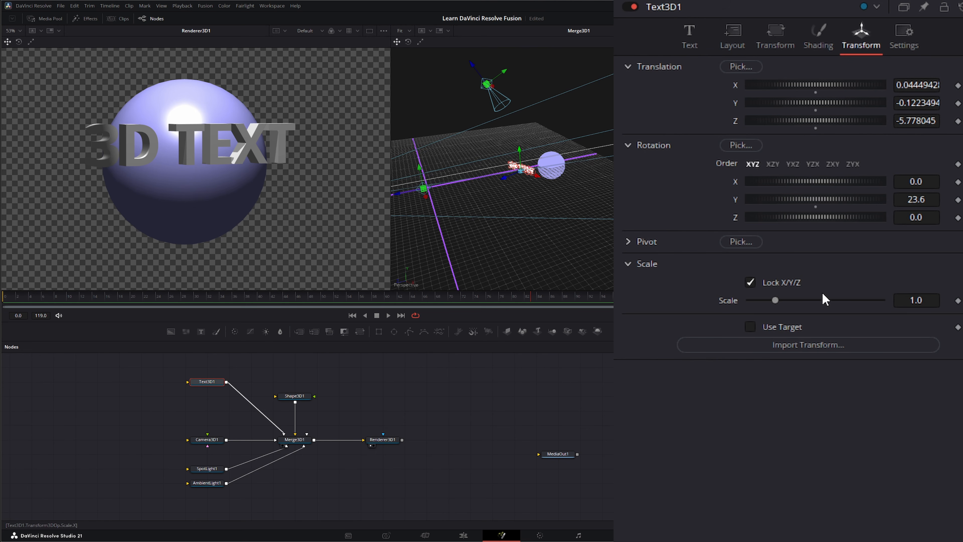
Reduce the text's extrusion depth to 0.1401 and colour it blue (0, 0.667, 1.0).
left_click(690, 33)
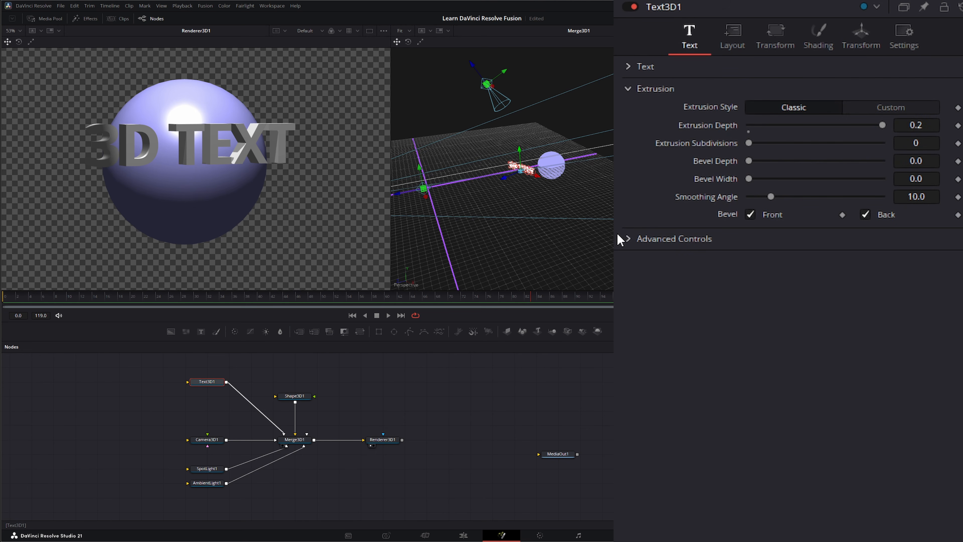
left_click_drag(881, 125, 845, 140)
left_click(820, 44)
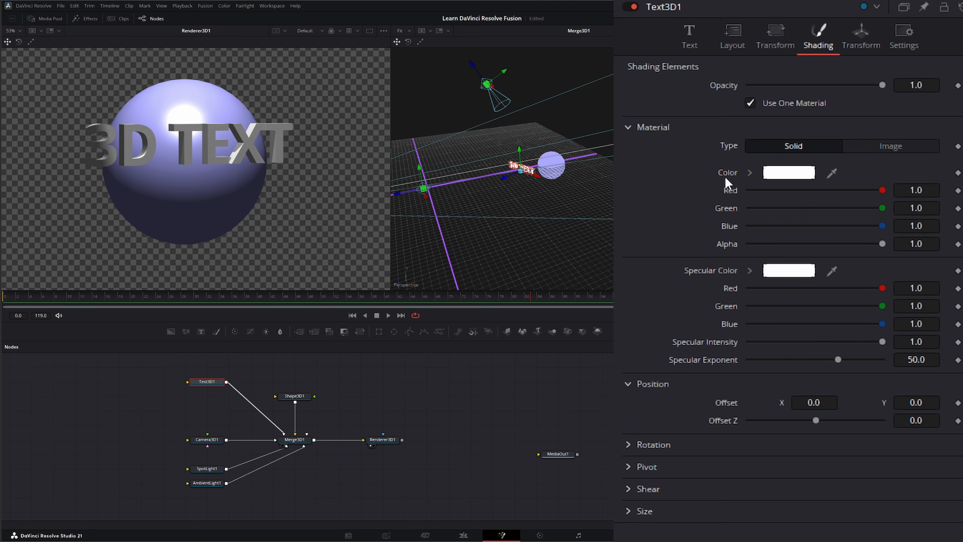
left_click(779, 173)
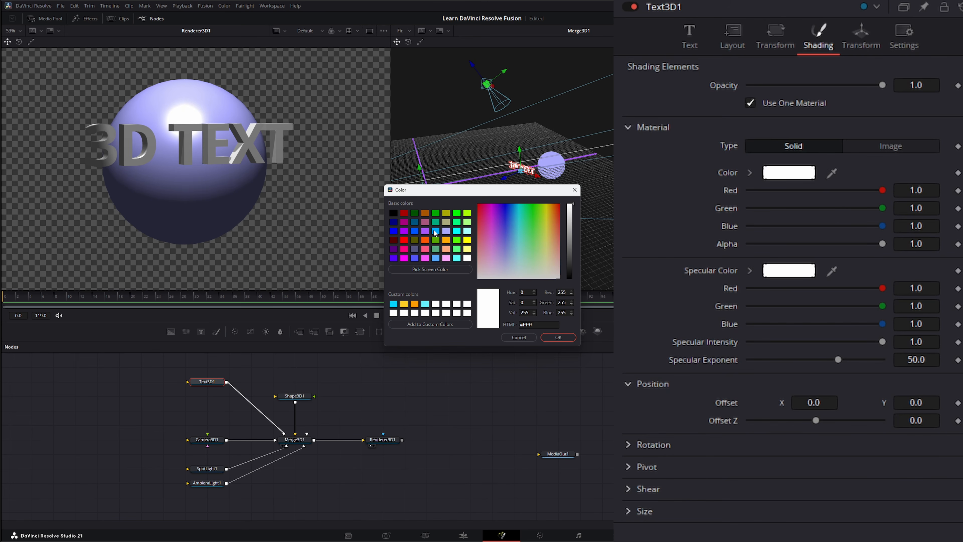
left_click(435, 233)
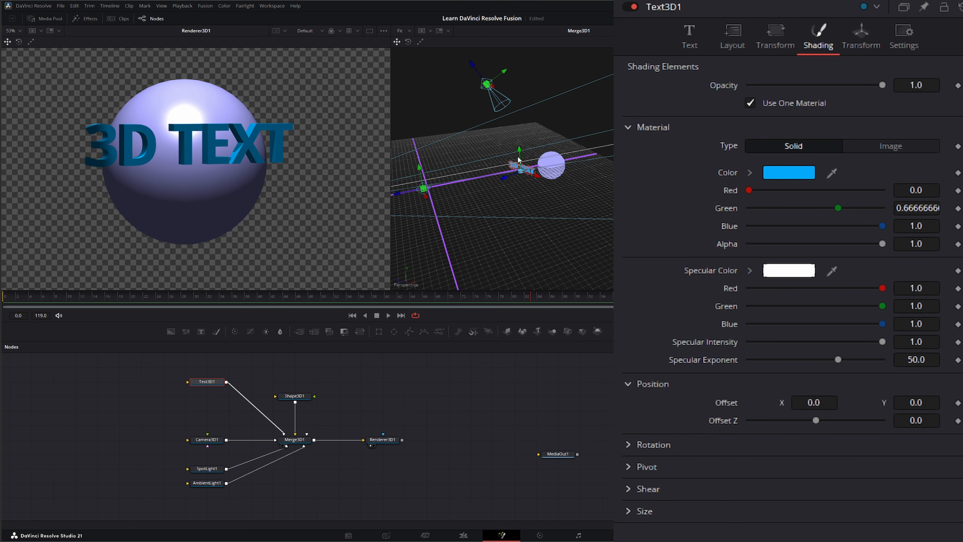
left_click_drag(212, 379, 211, 408)
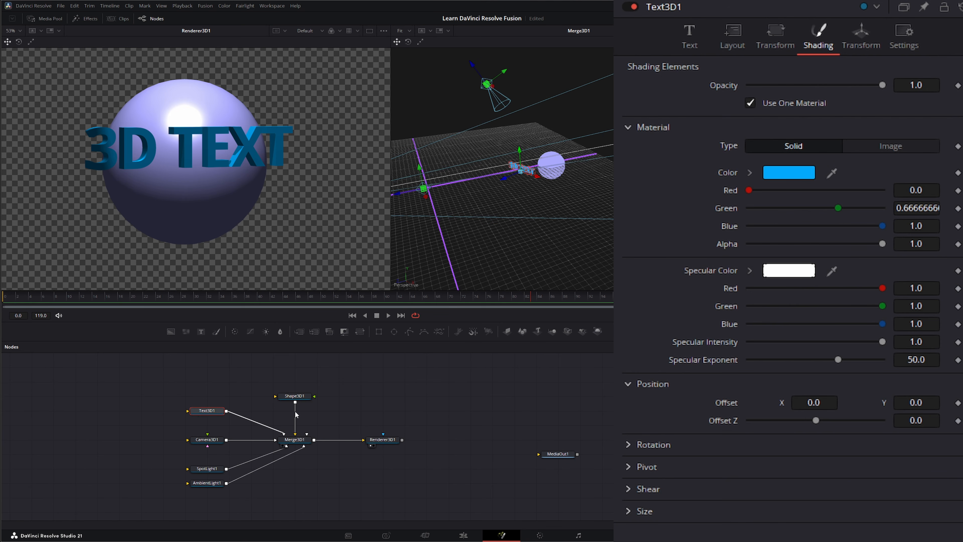
left_click(504, 366)
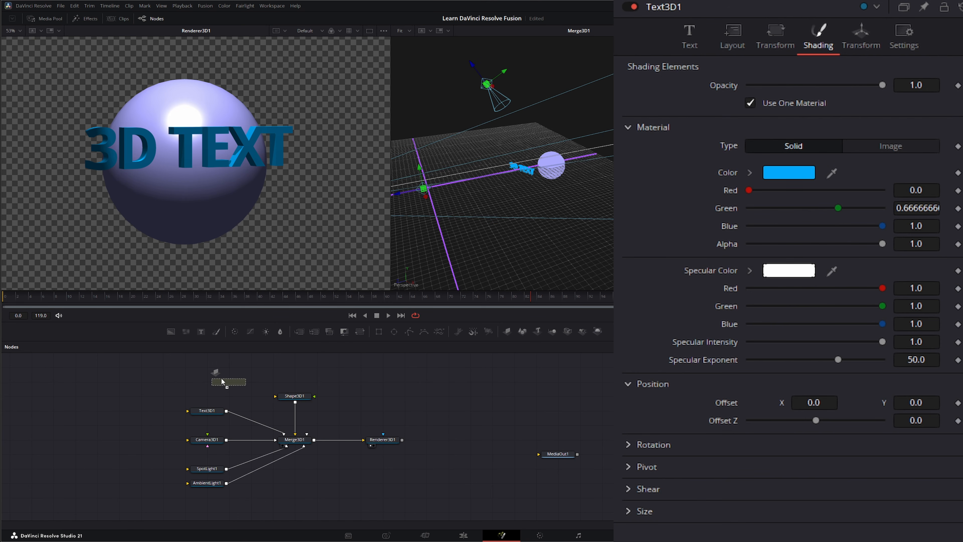
Add an ImagePlane3D node connected into Merge3D1.
left_click_drag(214, 380, 215, 381)
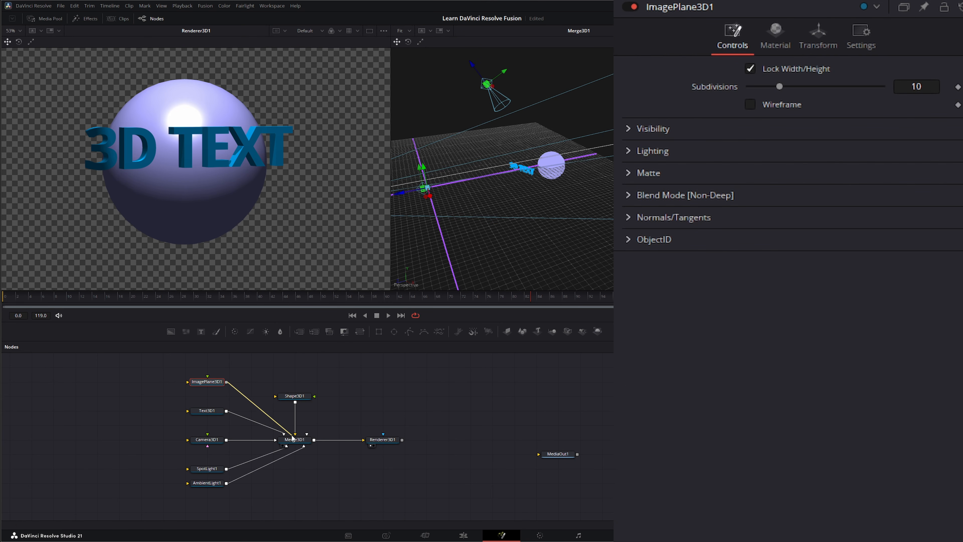
left_click_drag(299, 445, 298, 444)
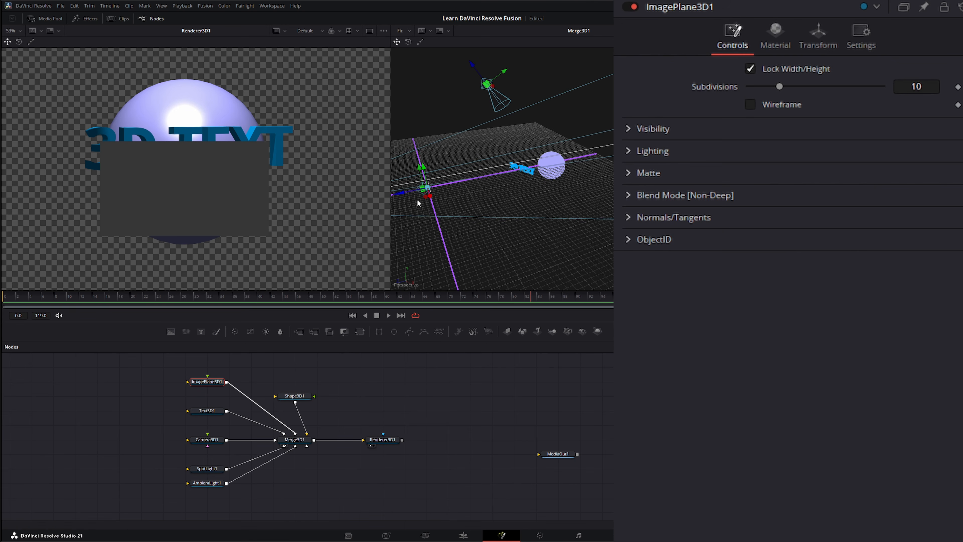
left_click(818, 38)
Push the image plane back to Z -10.51, scale it to 5, and lower it to Y -0.307.
left_click_drag(776, 120, 835, 121)
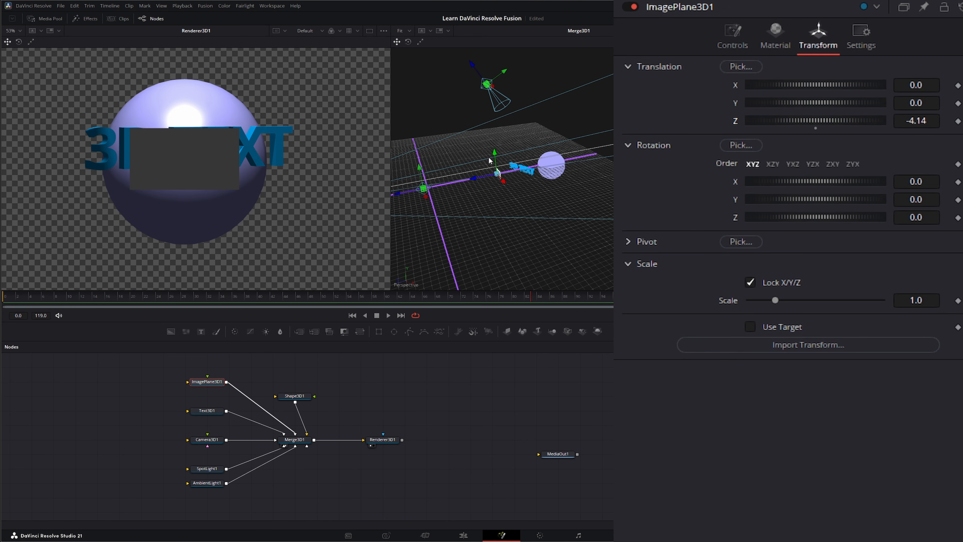
left_click_drag(475, 180, 560, 172)
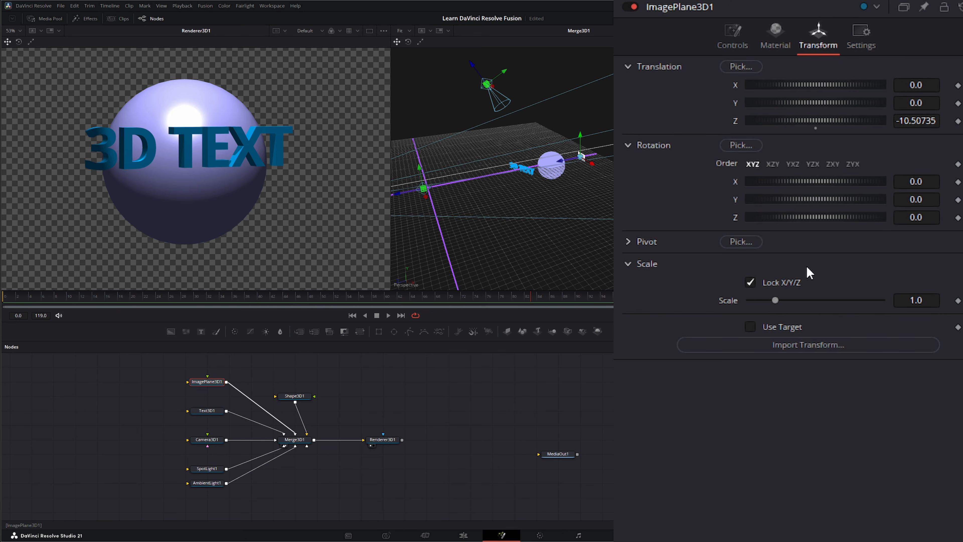
left_click_drag(775, 300, 882, 300)
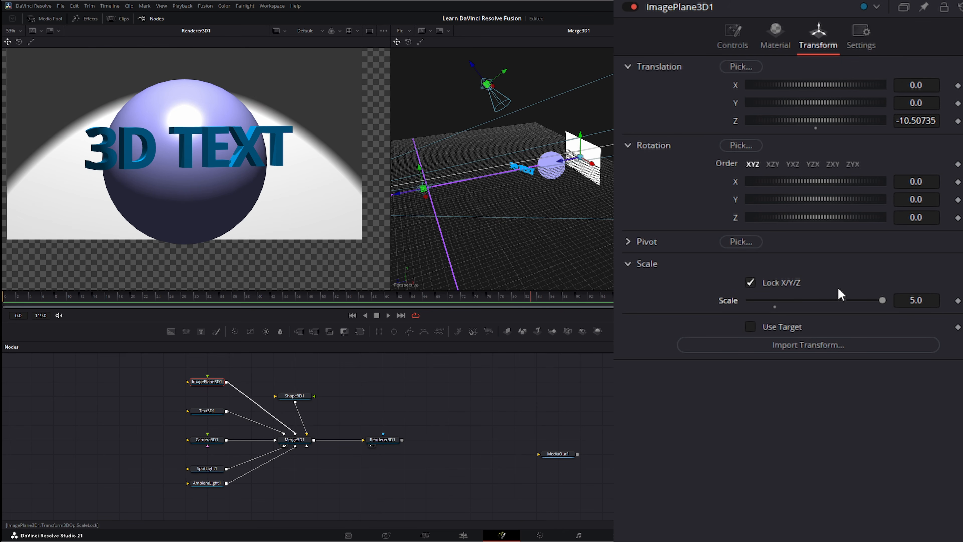
left_click_drag(581, 137, 583, 140)
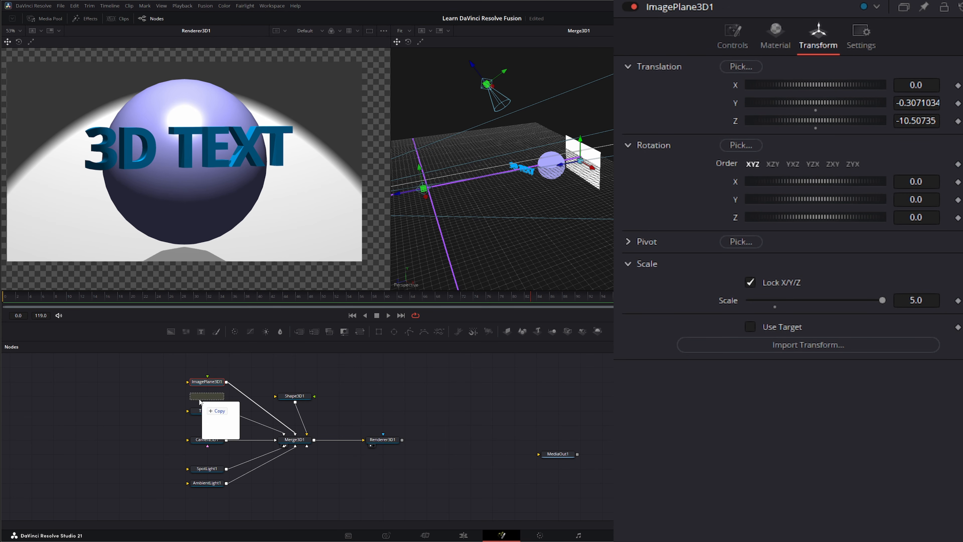
Feed the dancer clip into ImagePlane3D1, set its scale to 8 and push it back to Z -11.22.
left_click_drag(204, 403, 209, 377)
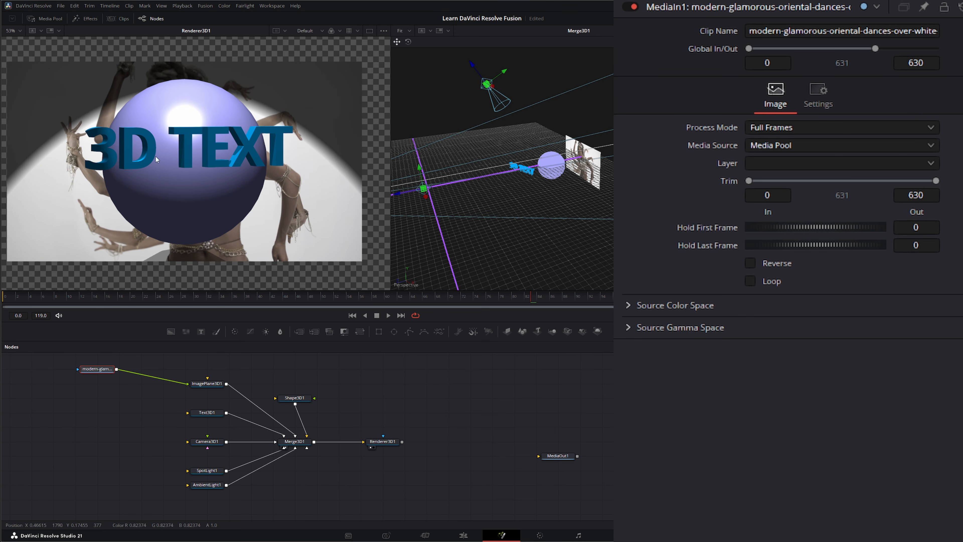
left_click(354, 316)
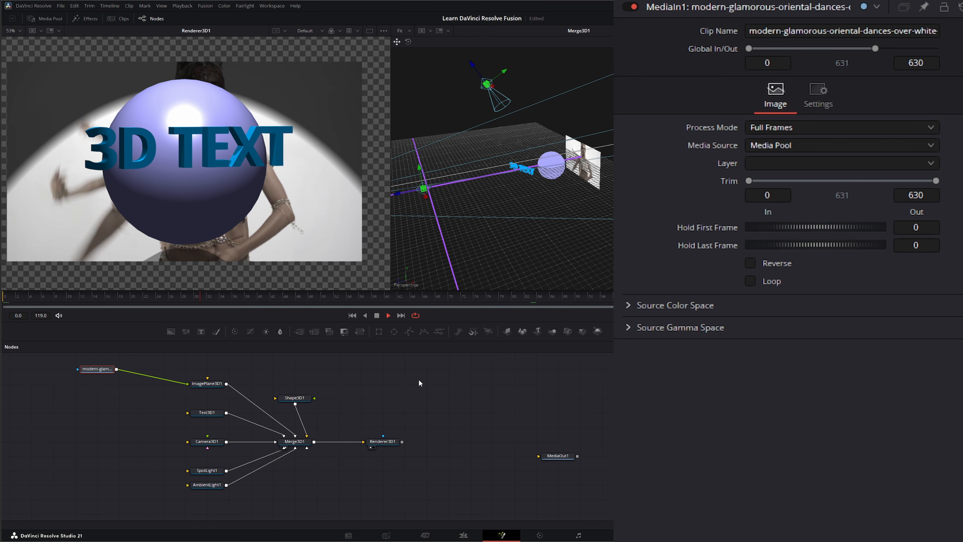
left_click(214, 384)
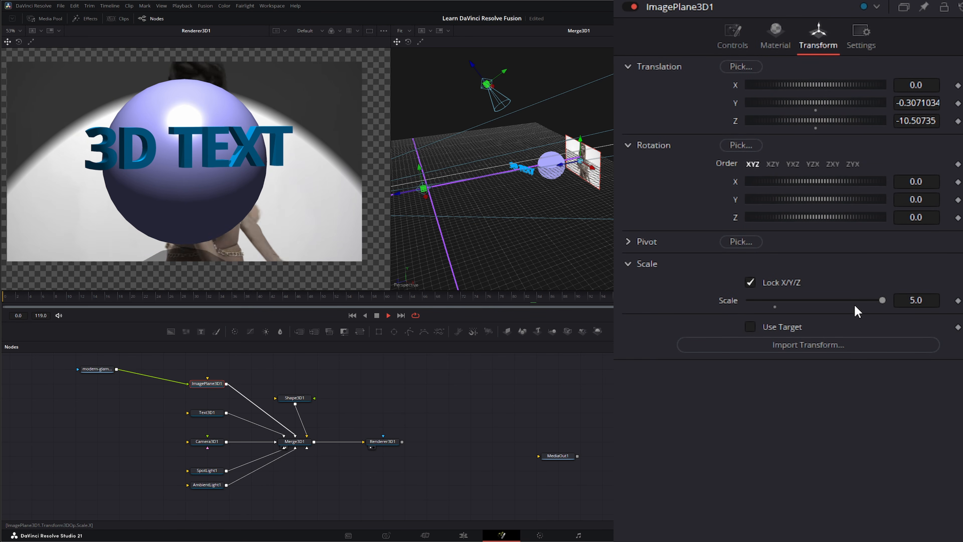
left_click(928, 299)
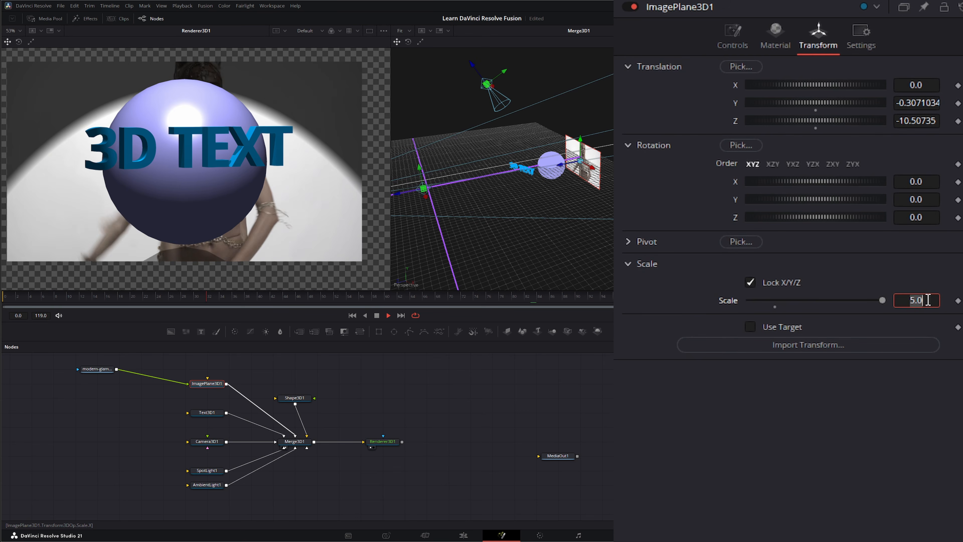
type("8")
key("Tab")
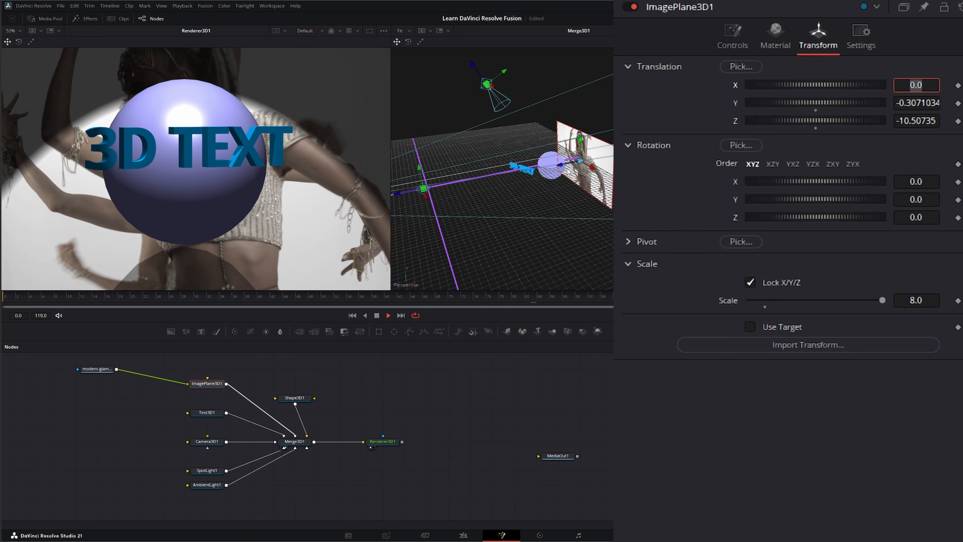
mouse_move(562, 170)
left_mouse_down()
mouse_move(580, 165)
mouse_move(541, 173)
mouse_move(567, 168)
left_mouse_up()
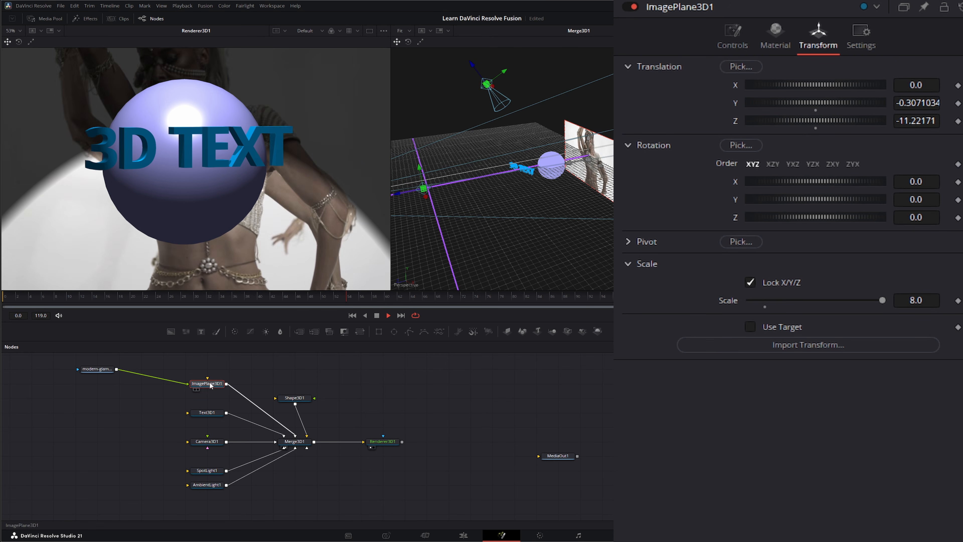
Toggle ImagePlane3D1's Affected by Lights option off and back on.
left_click(742, 33)
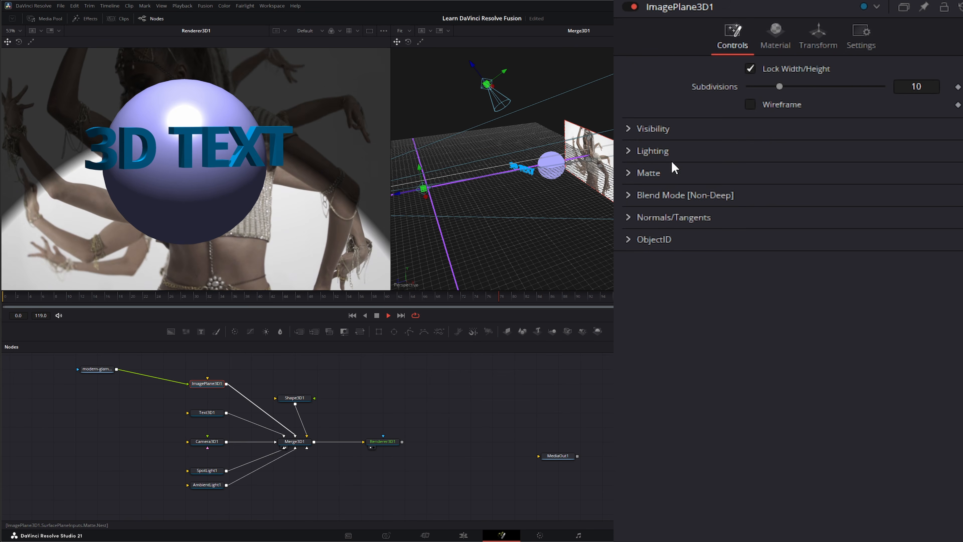
left_click(667, 151)
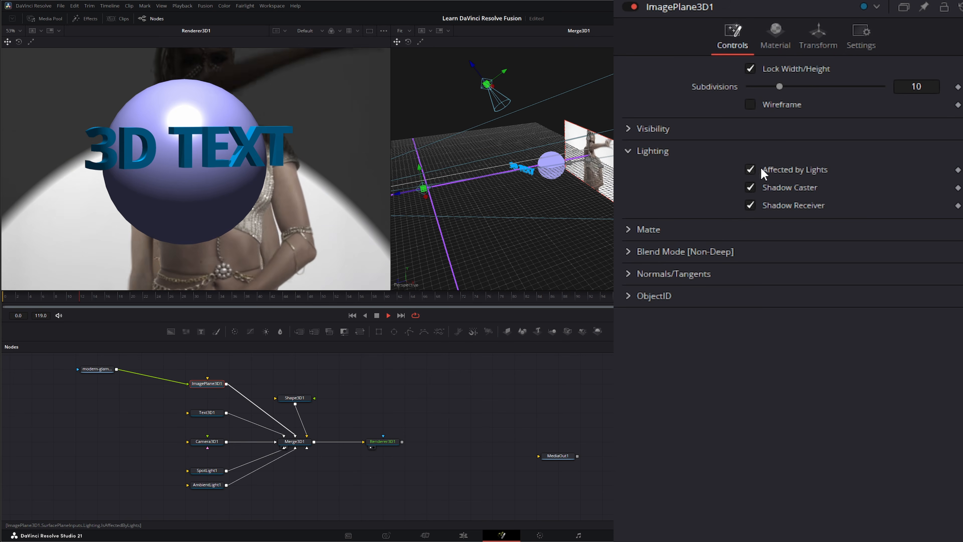
left_click(751, 170)
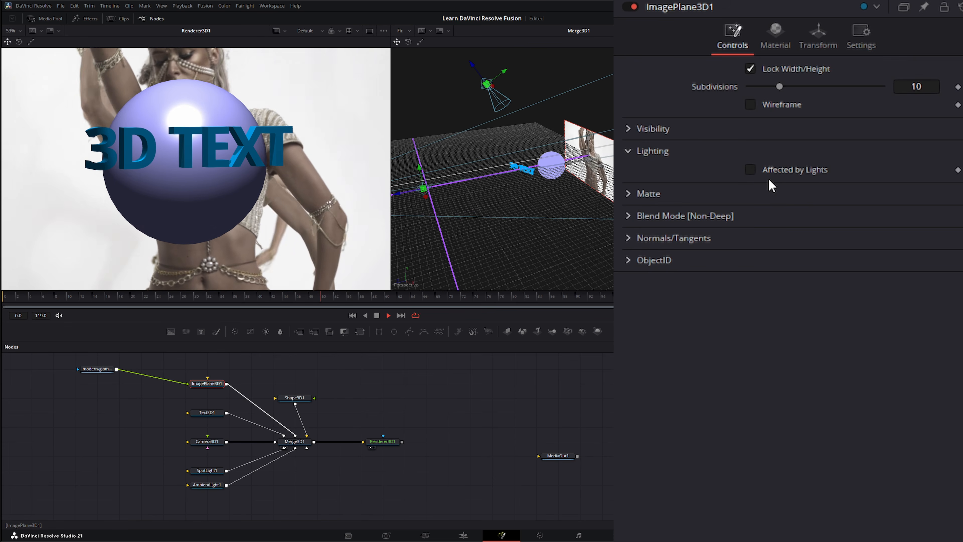
left_click(750, 170)
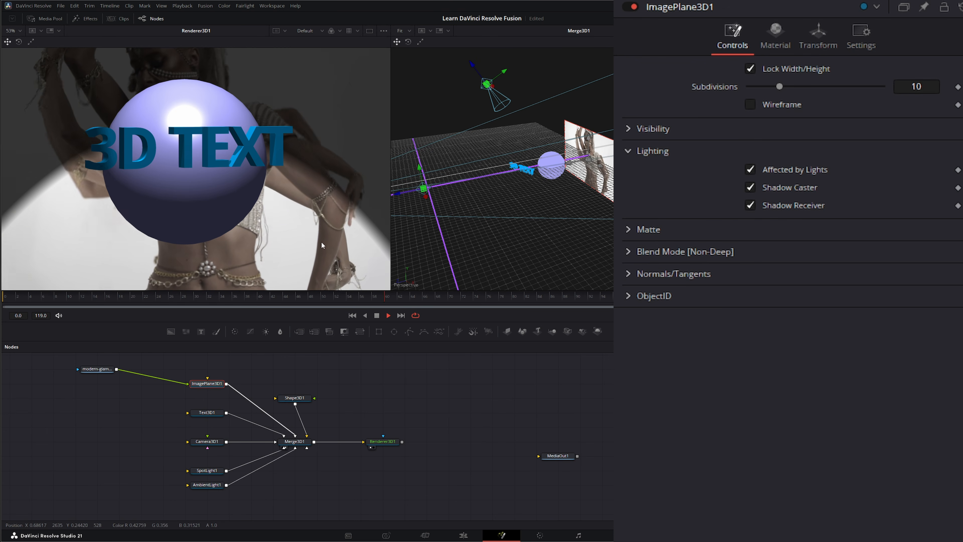
Dim AmbientLight1's intensity to about 0.032, then select Renderer3D1.
left_click(206, 484)
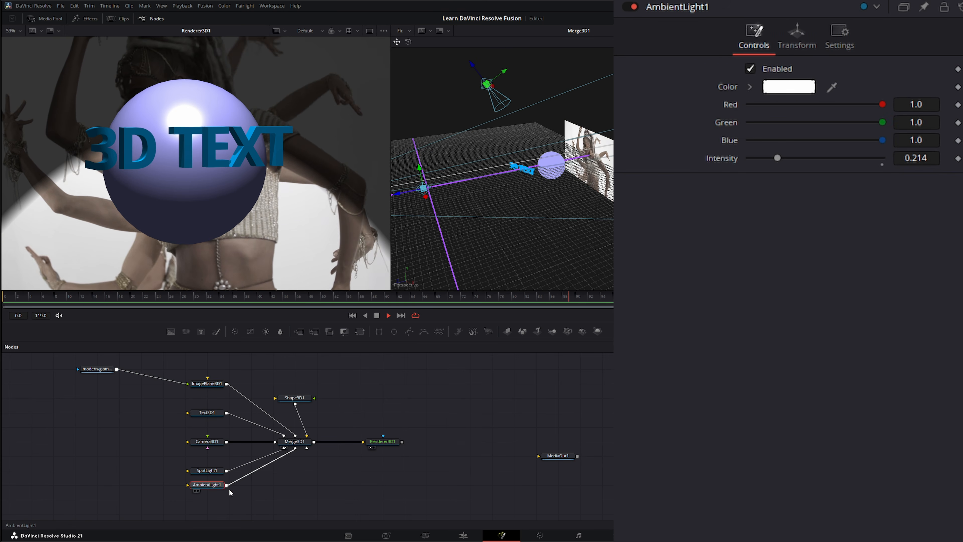
mouse_move(778, 158)
left_mouse_down()
mouse_move(754, 157)
mouse_move(818, 158)
mouse_move(770, 156)
left_mouse_up()
left_click(383, 442)
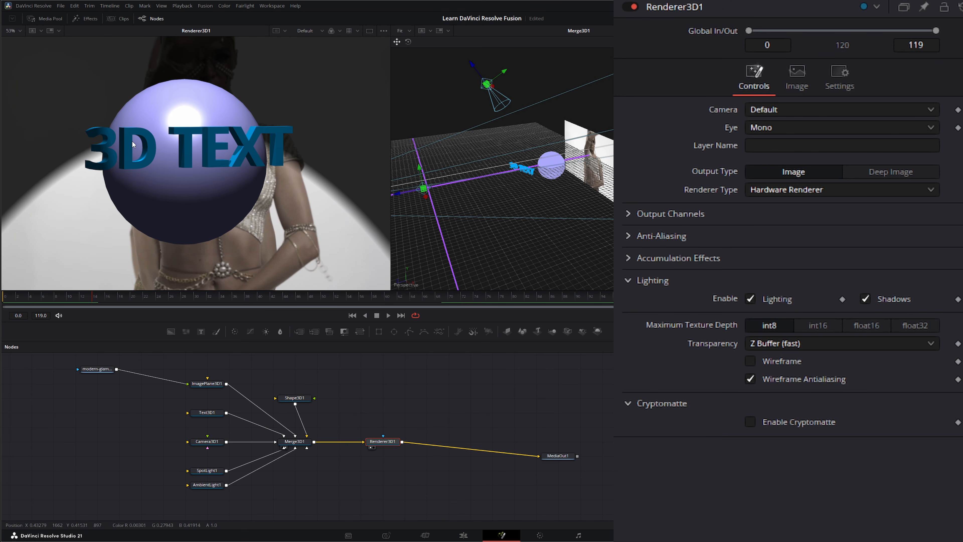
Expand Renderer3D1's Output Channels and enable the Z depth channel.
right_click(158, 143)
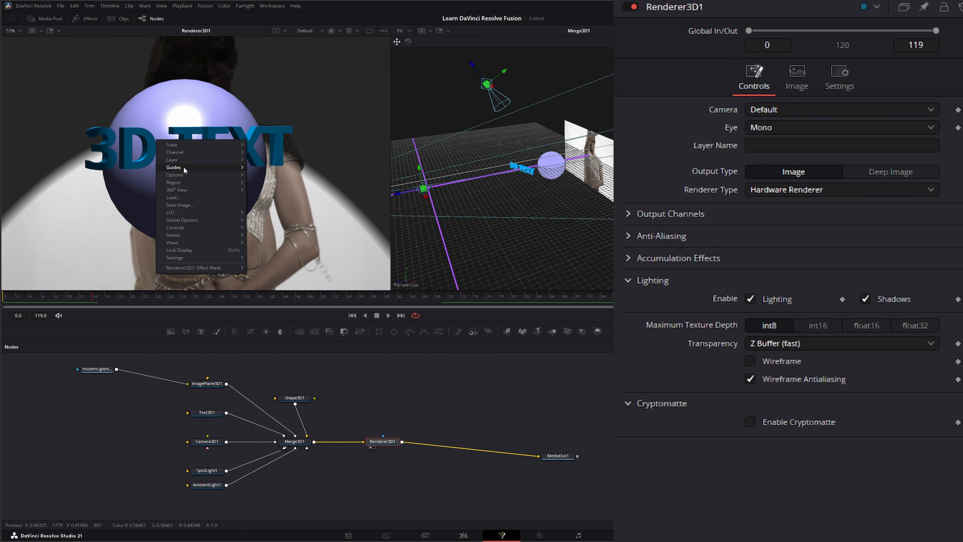
mouse_move(186, 155)
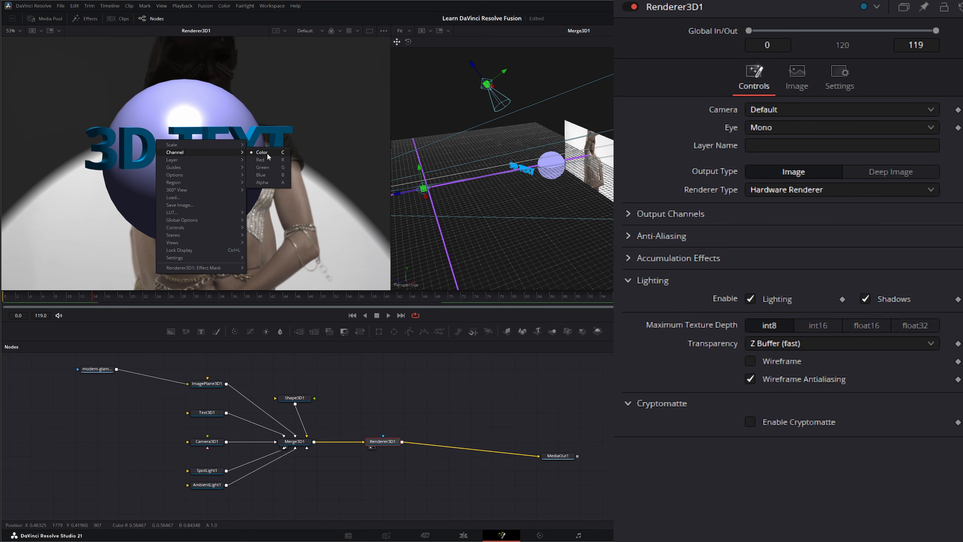
left_click(393, 451)
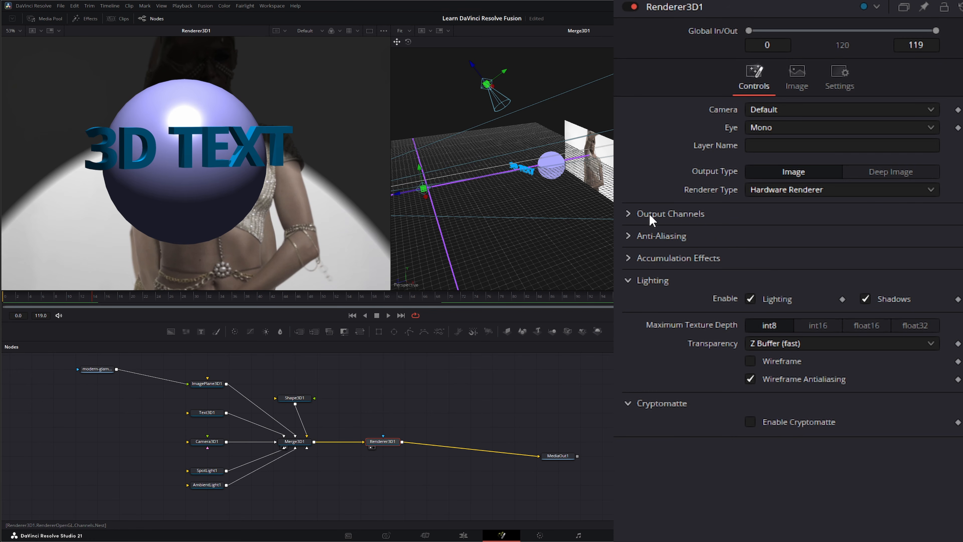
left_click(629, 214)
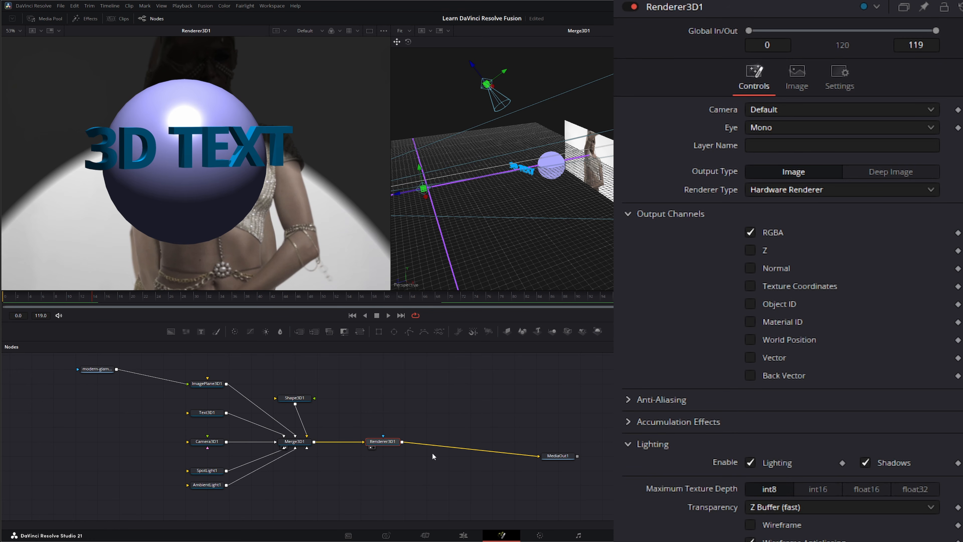
left_click_drag(425, 402, 522, 449)
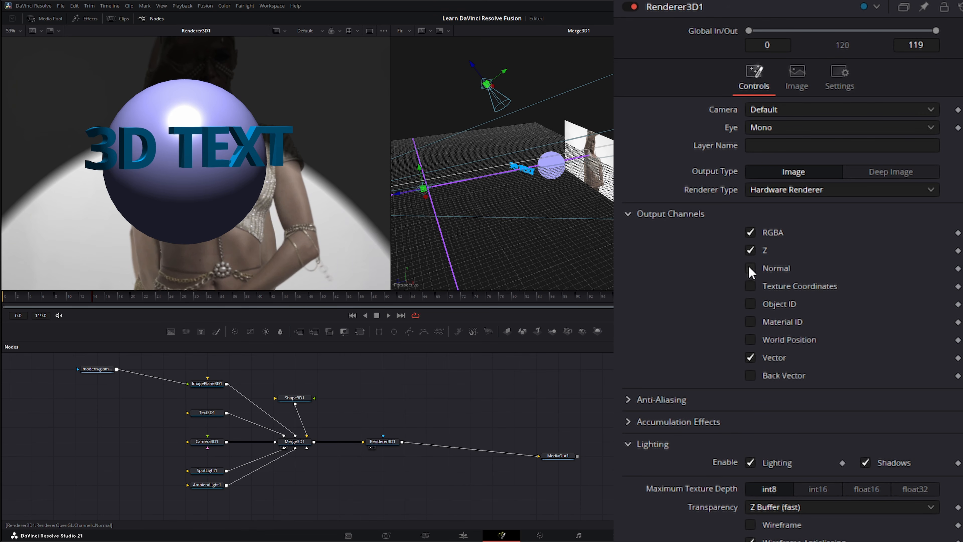
Try viewing the render's Depth channel in the viewer and toggle the Vector output channel.
right_click(176, 148)
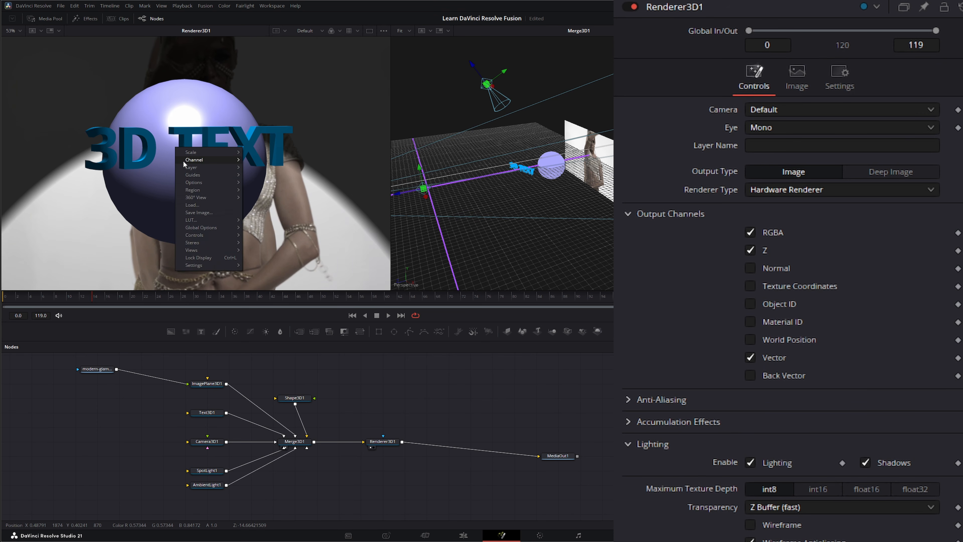
mouse_move(189, 162)
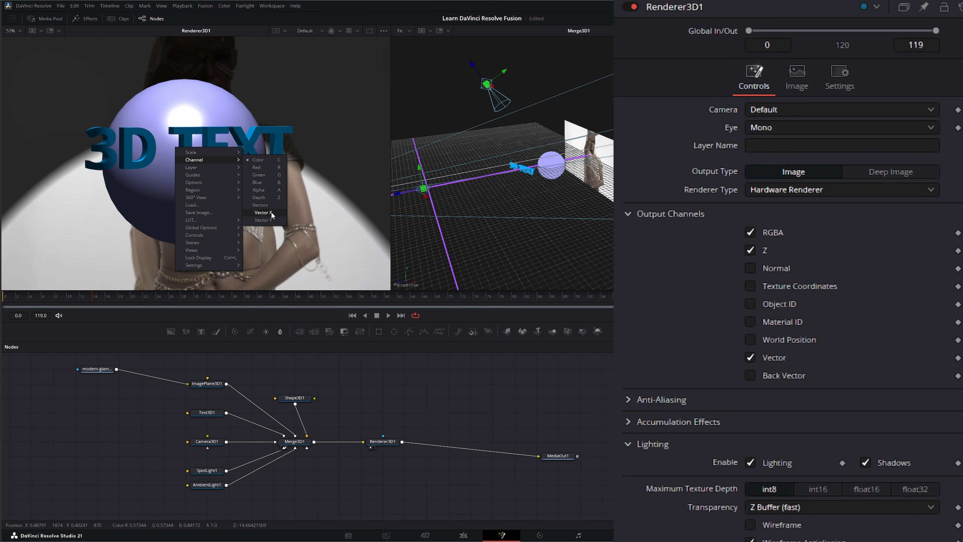
left_click(272, 200)
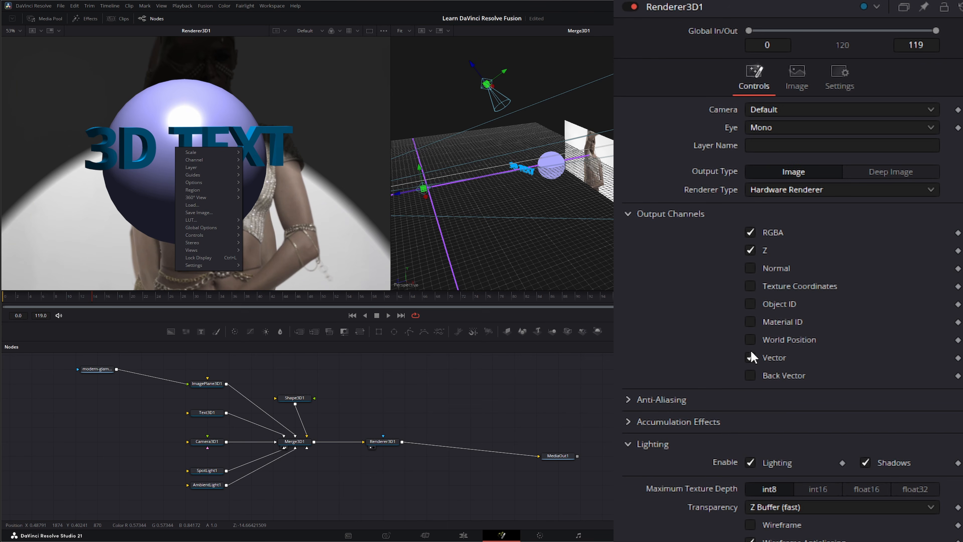
left_click(750, 357)
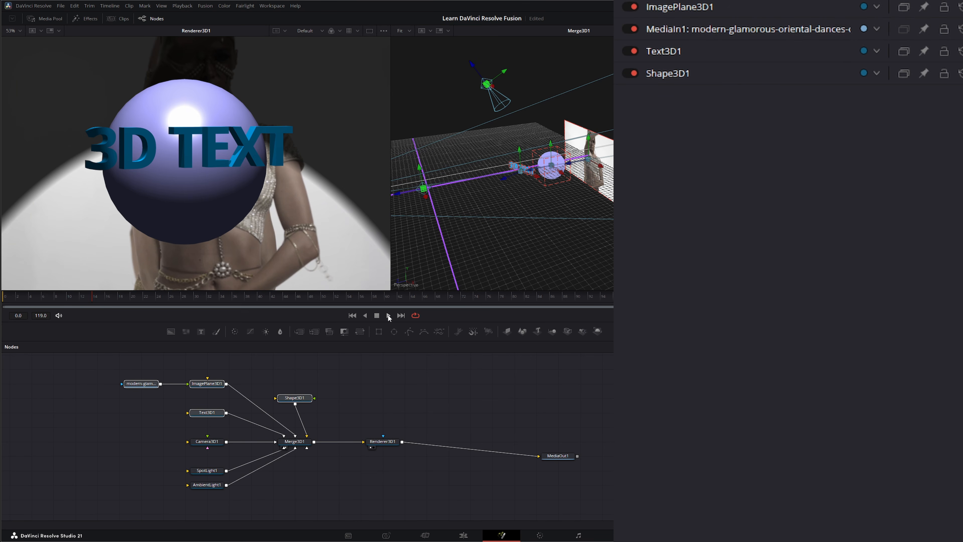
Play the animation with the dancer backdrop, then marquee-select the four top nodes.
left_click(389, 316)
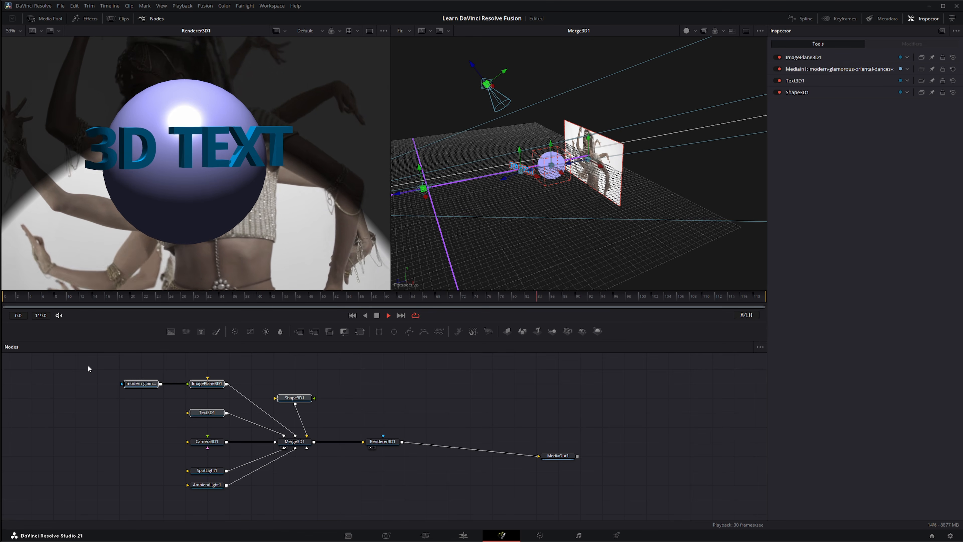
left_click_drag(88, 365, 346, 423)
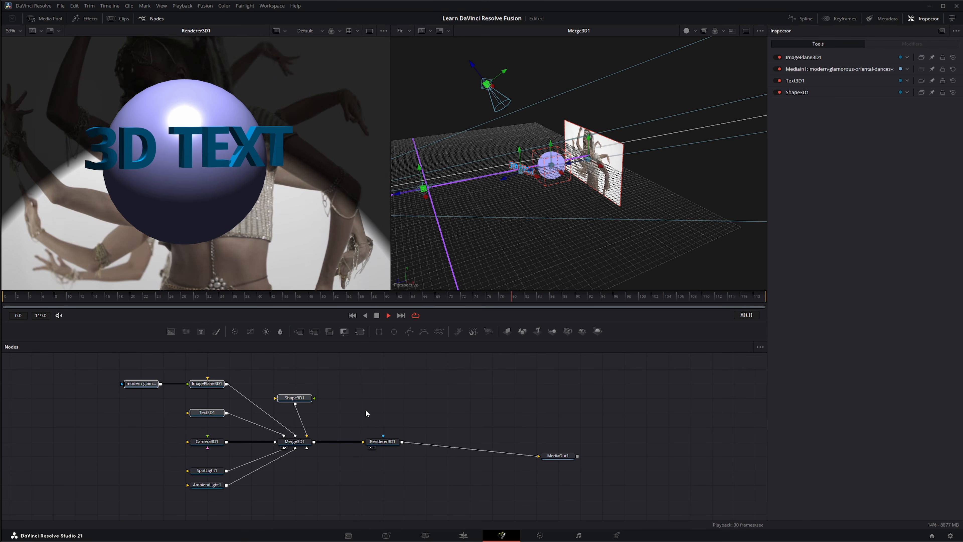
left_click_drag(87, 374, 339, 426)
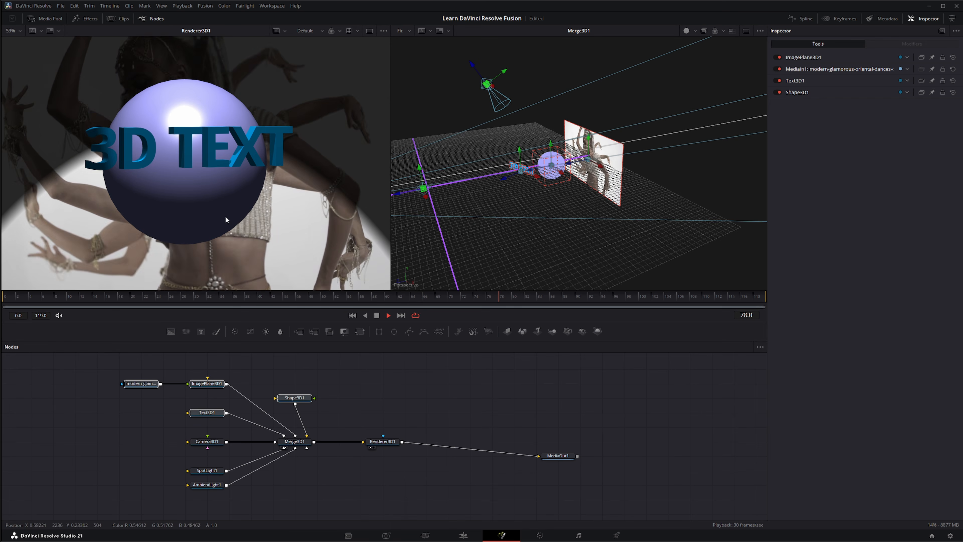